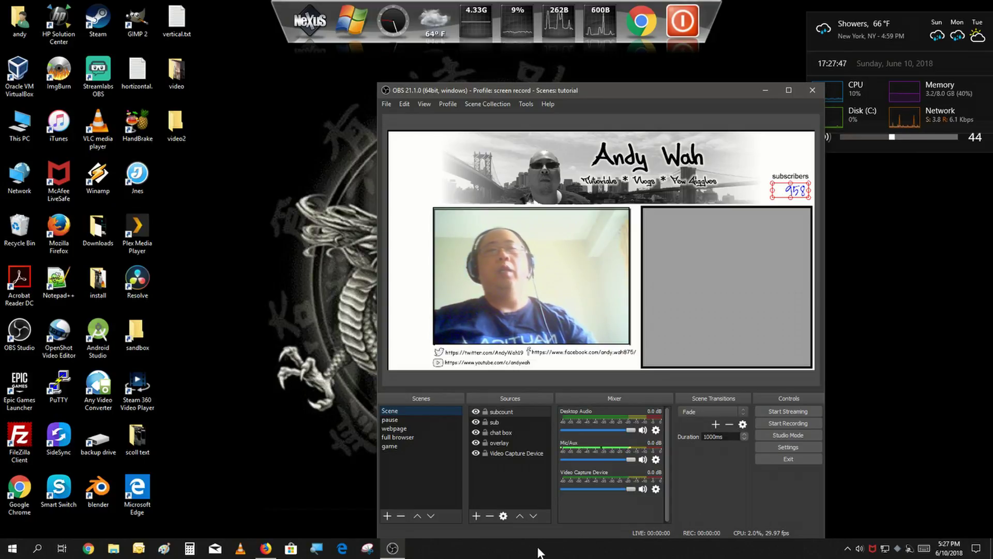
- Glance at the source types list without adding anything, then return to the VideoLAN VLC page
left_click(477, 515)
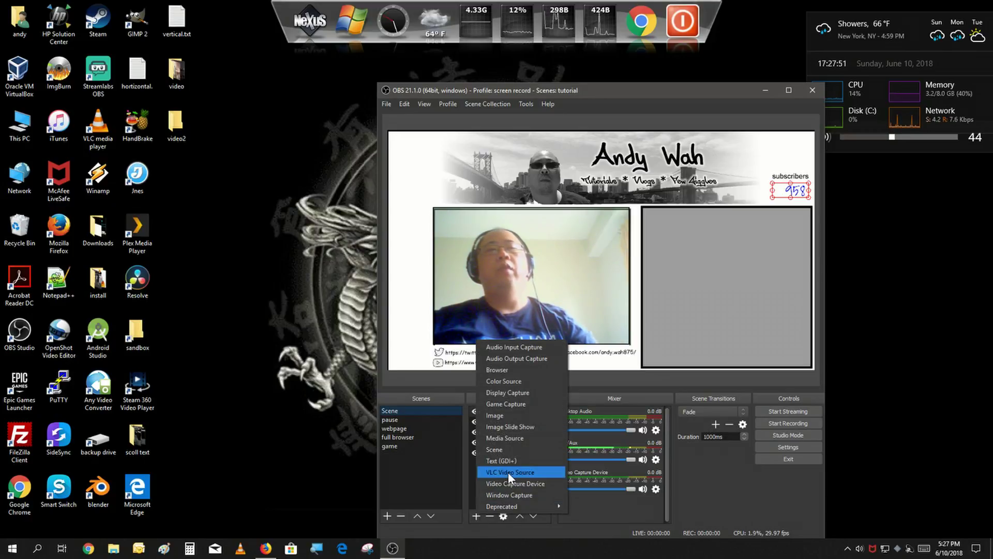
left_click(678, 504)
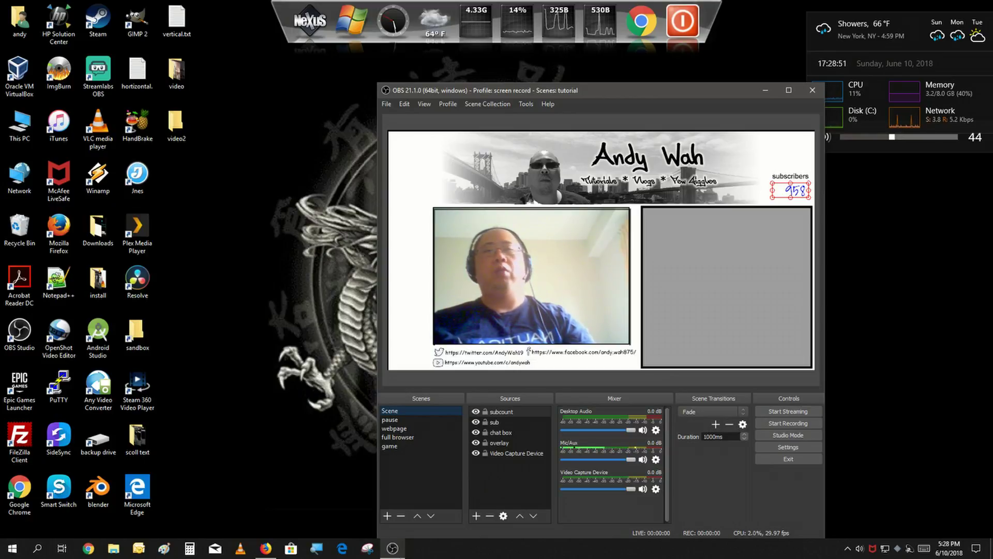
left_click(265, 549)
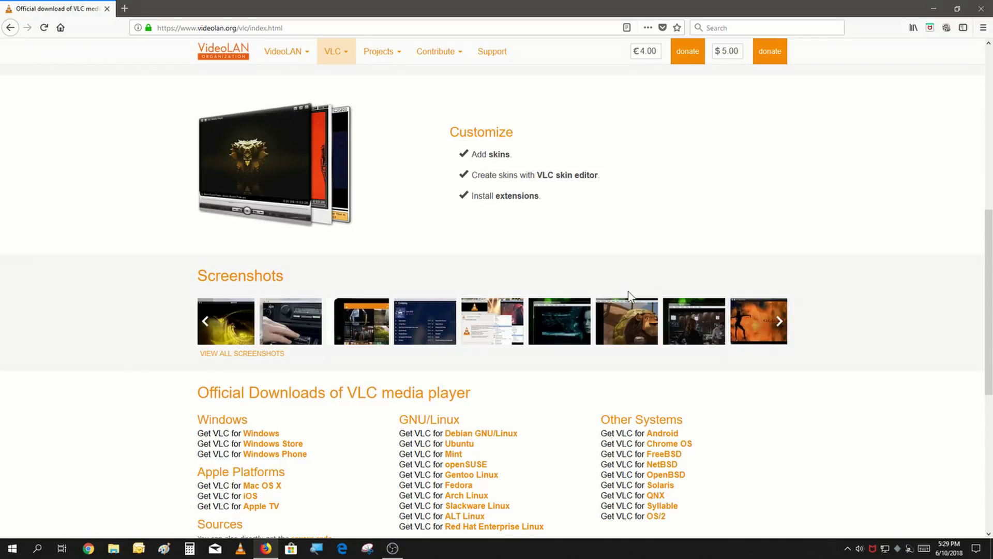
scroll(533, 264, "up", 7)
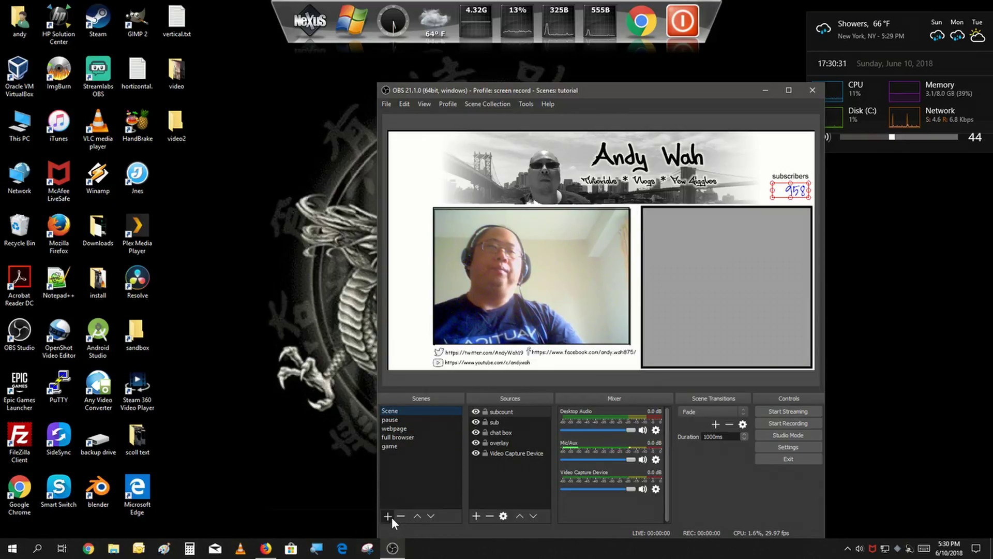
- Create a new scene named 'vlc'
left_click(393, 517)
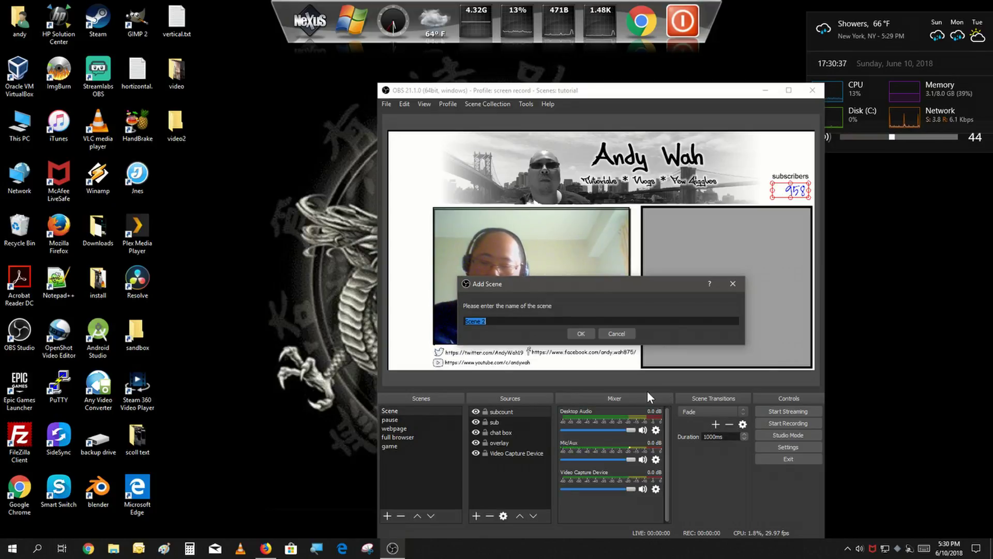
type("vlc")
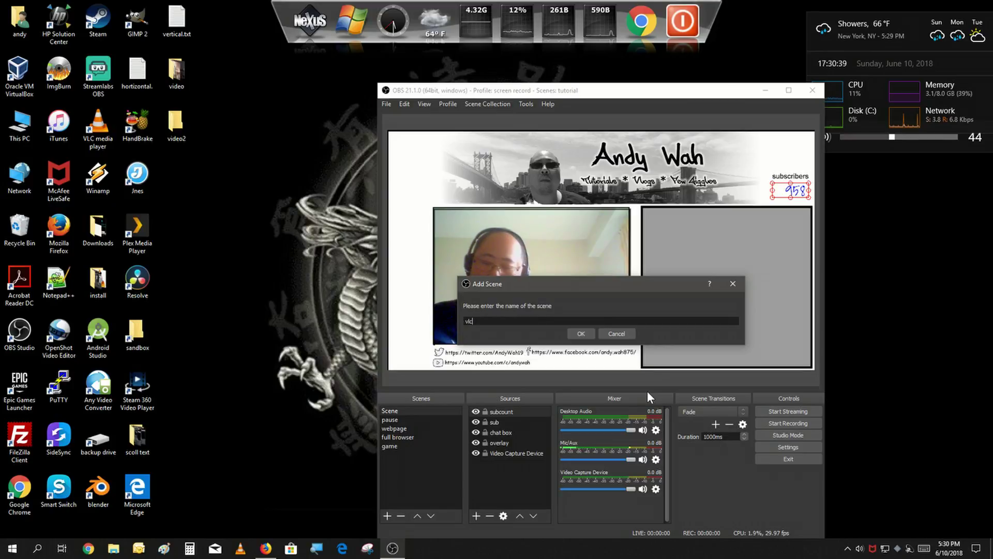
key("Return")
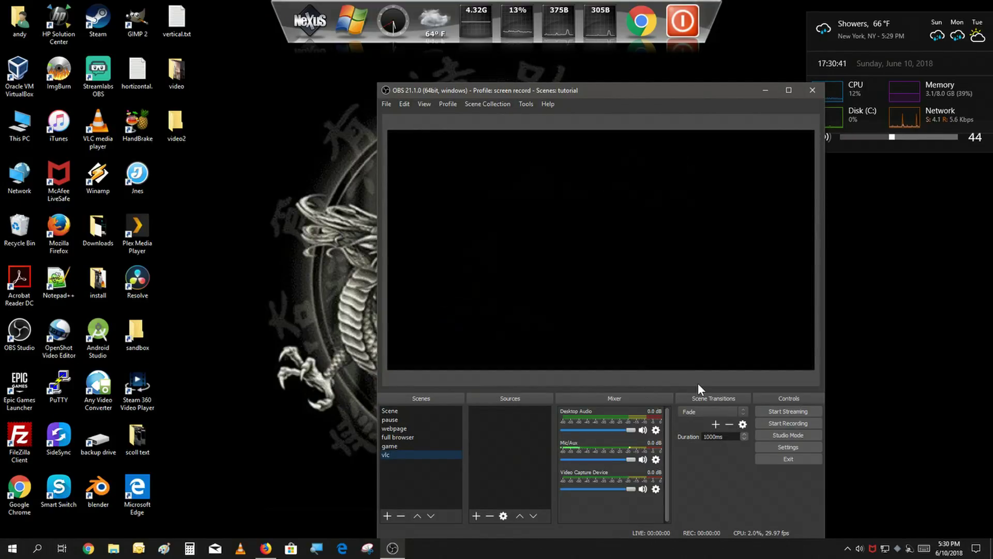
- Add the existing Video Capture Device to the vlc scene and drag the webcam to the bottom-right corner
left_click(476, 516)
left_click(487, 491)
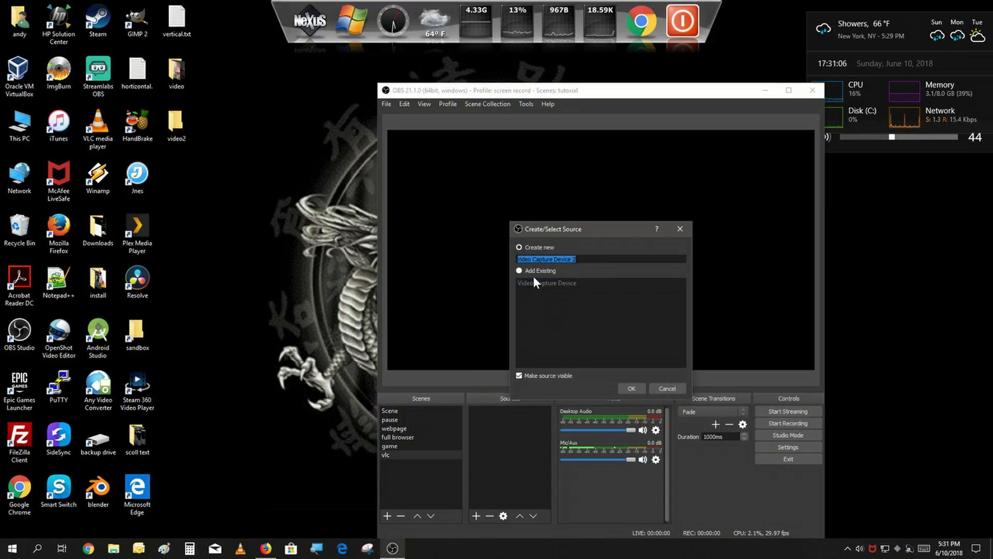
left_click(538, 269)
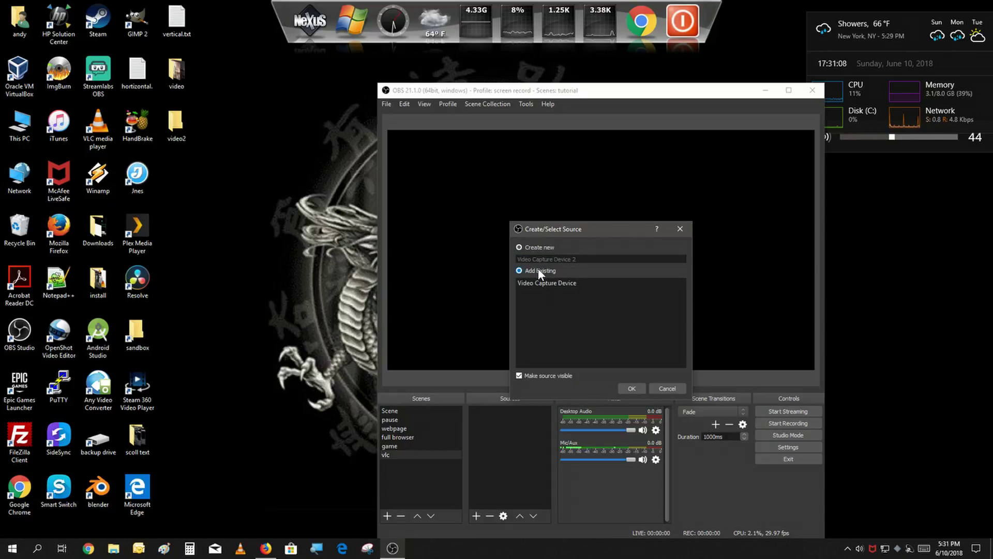
left_click(536, 282)
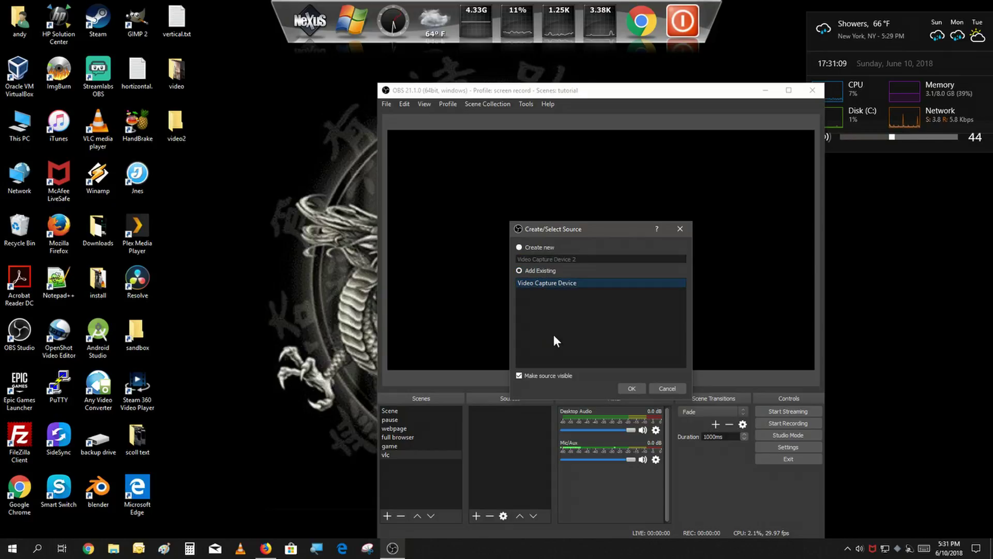
left_click(631, 389)
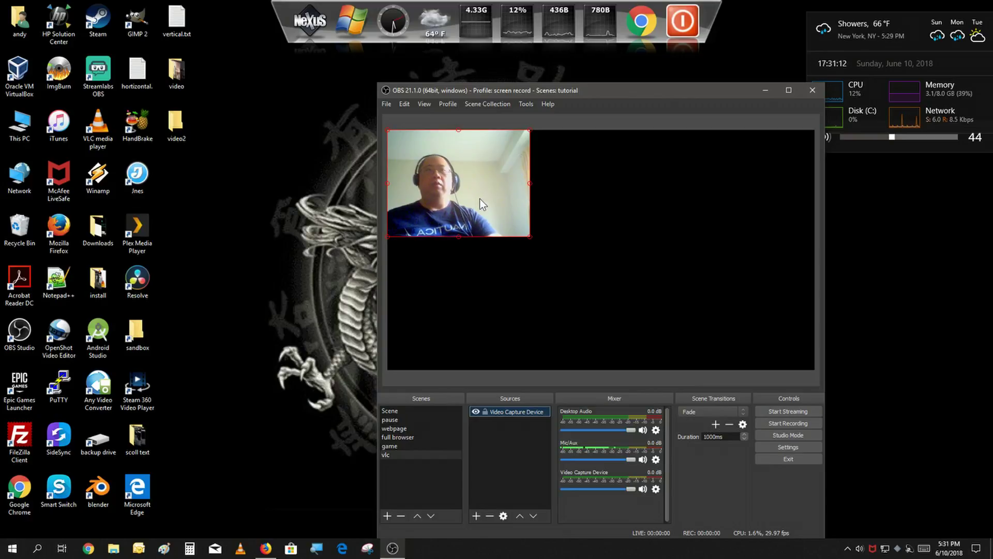
left_click_drag(477, 199, 762, 333)
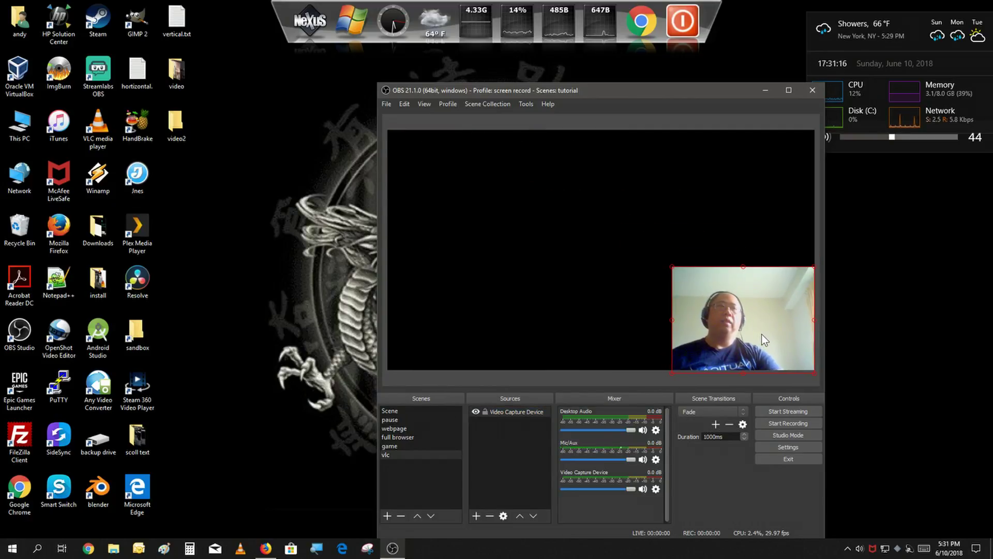
- Create a VLC Video Source and bring up the add options for its empty playlist
left_click(476, 516)
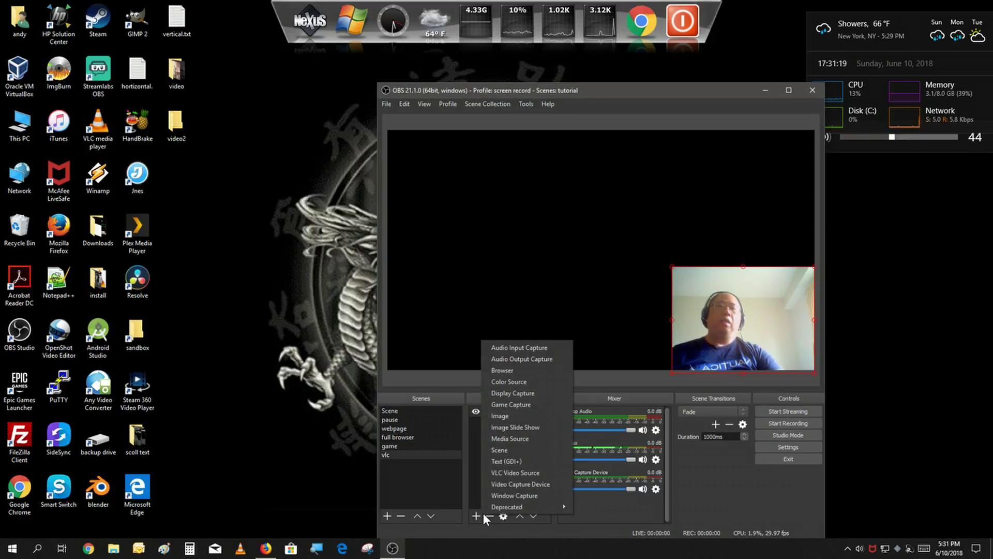
left_click(524, 470)
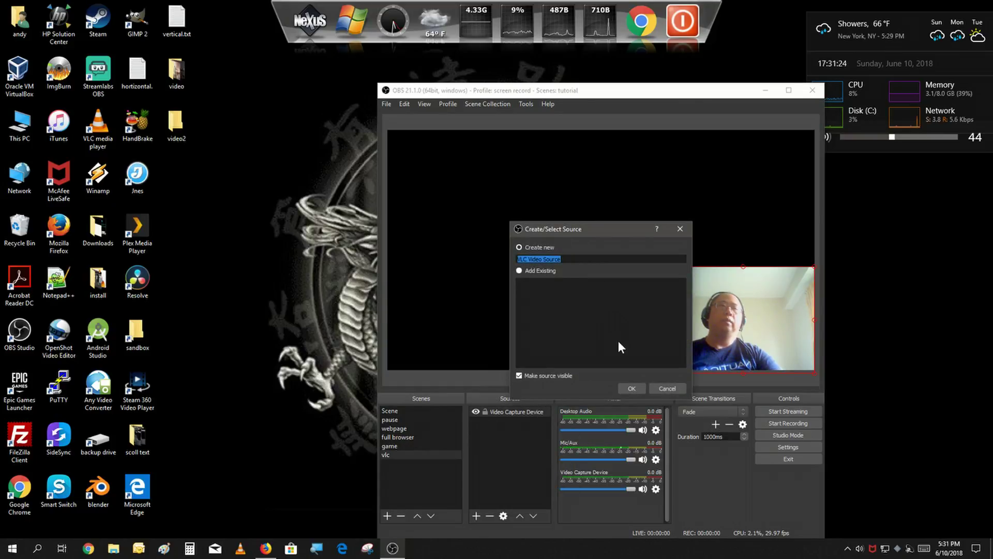
left_click(630, 389)
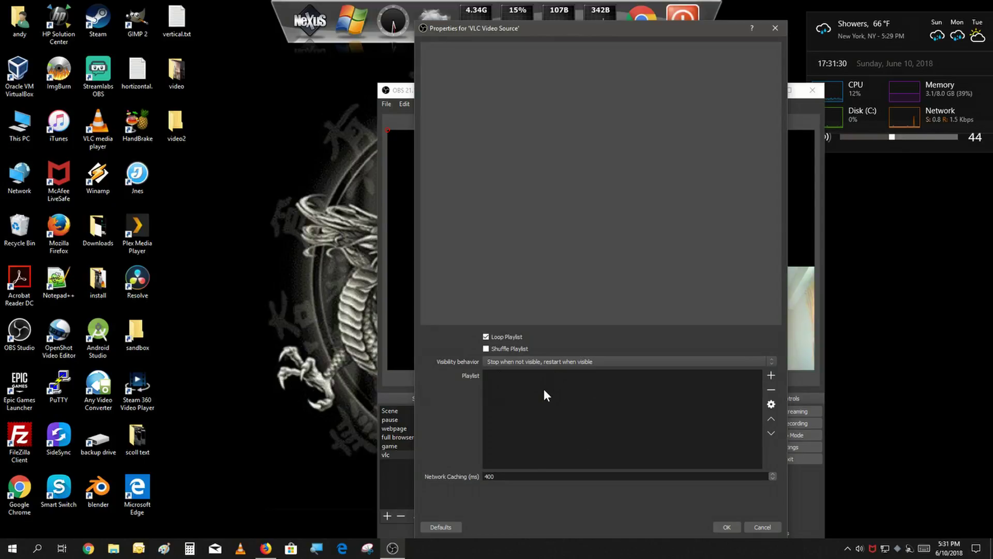
left_click(770, 376)
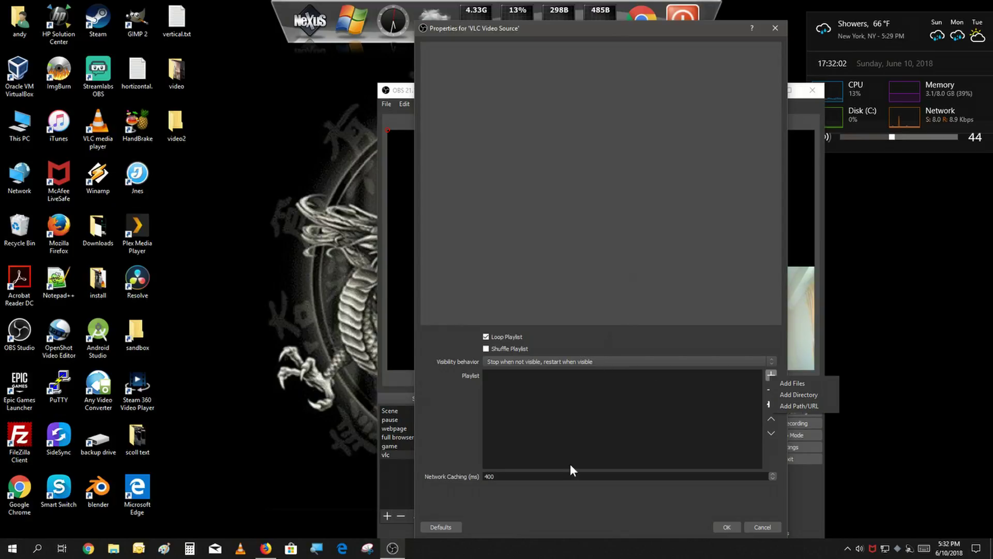
- Add New York City - 7260.mp4 and the Statue of Liberty video to the VLC playlist and apply
left_click(665, 429)
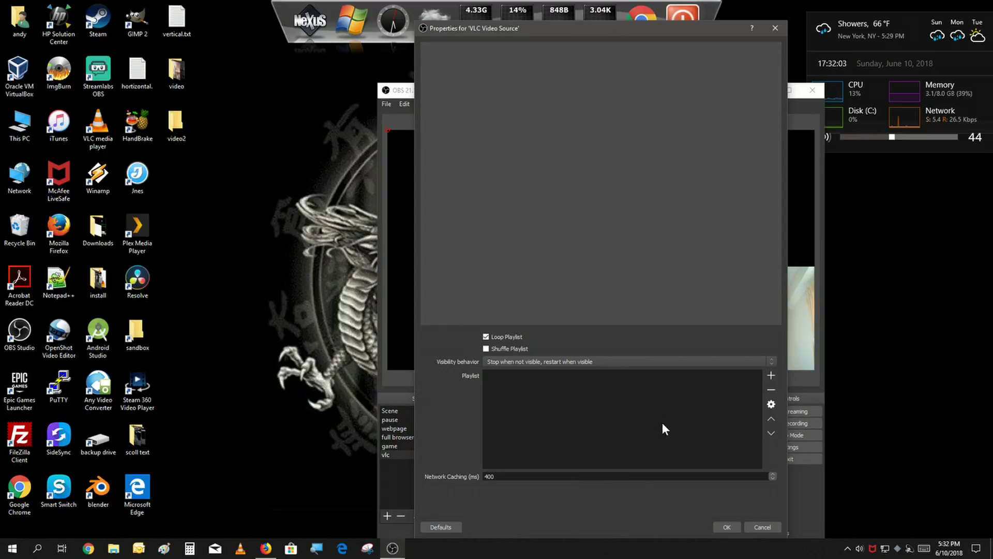
left_click(771, 376)
left_click(781, 385)
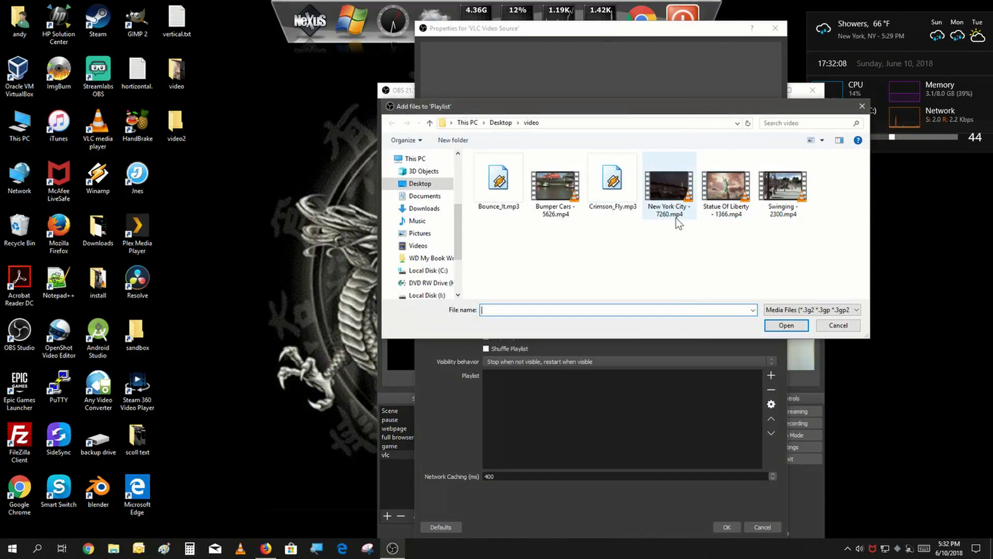
left_click(678, 213)
left_click_drag(740, 243, 647, 178)
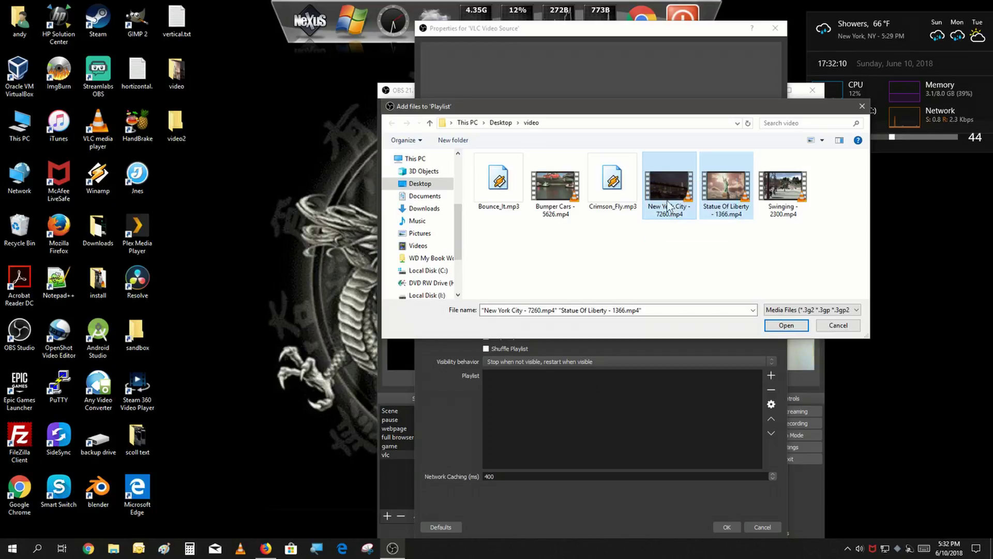
left_click(782, 325)
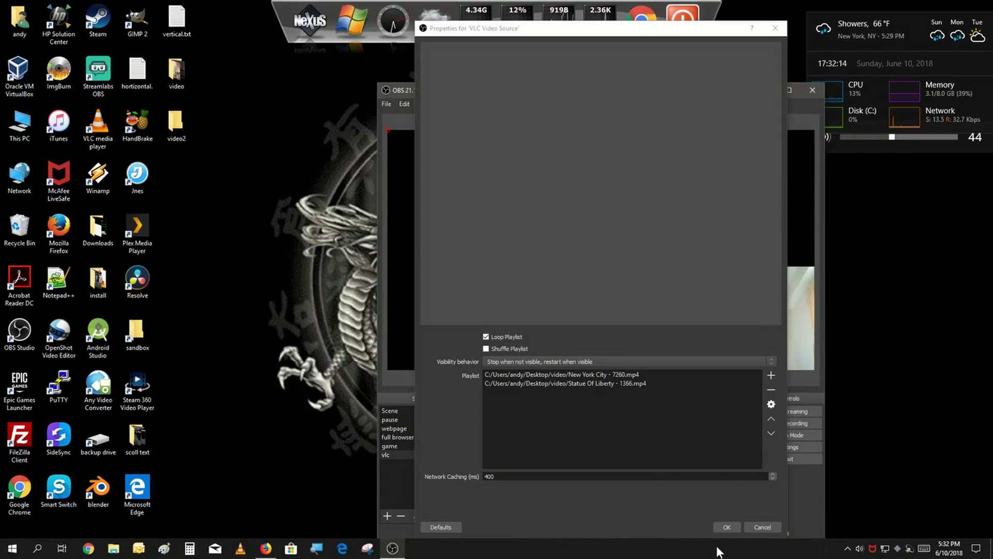
left_click(728, 526)
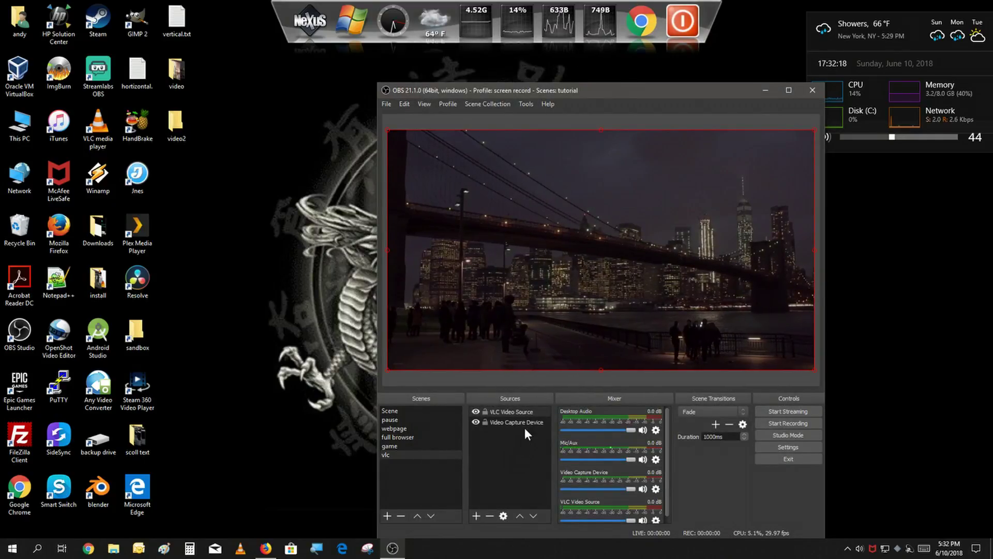
- Shrink the VLC video into the upper-middle of the canvas, then hide and re-show it
left_click_drag(526, 411, 526, 424)
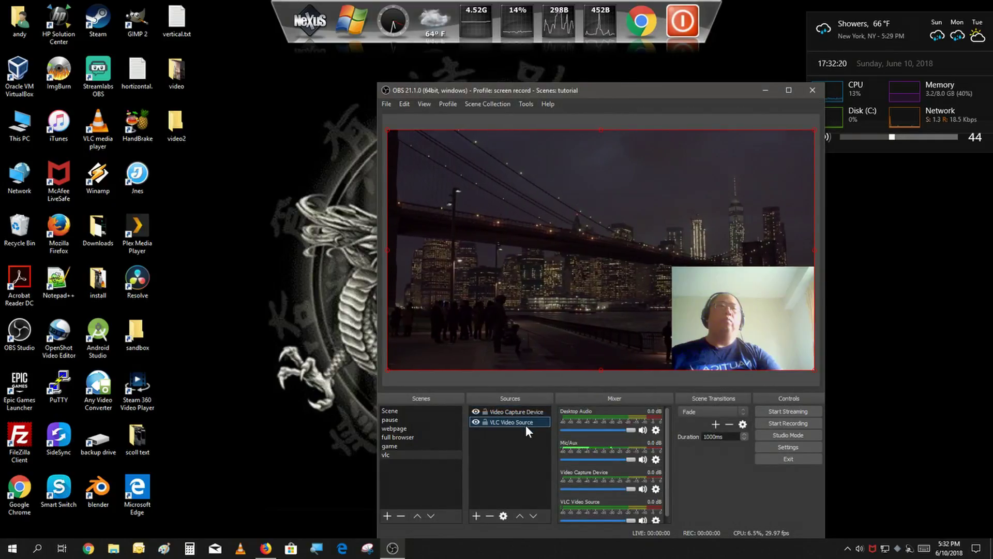
left_click(561, 345)
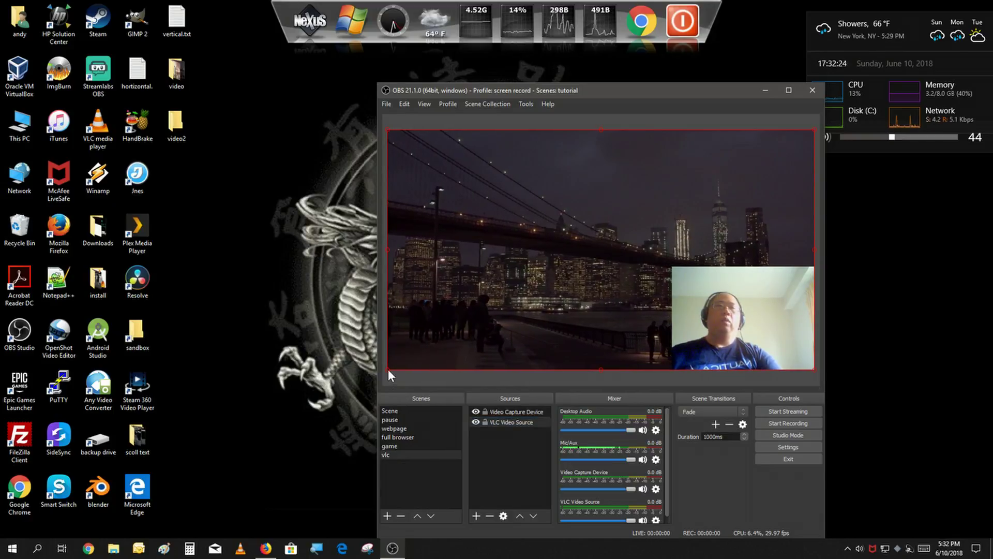
left_click_drag(389, 368, 583, 281)
left_click_drag(619, 250, 466, 269)
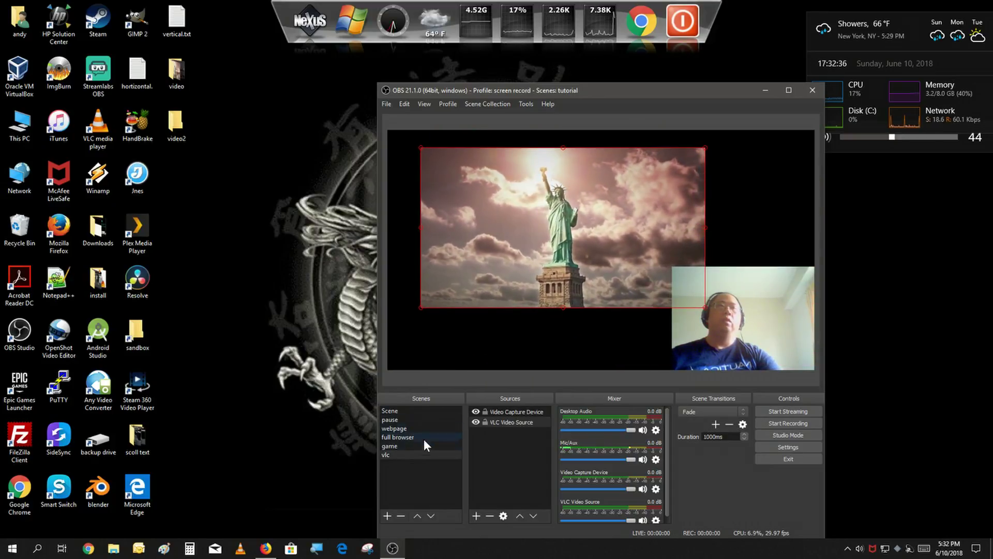
left_click(476, 422)
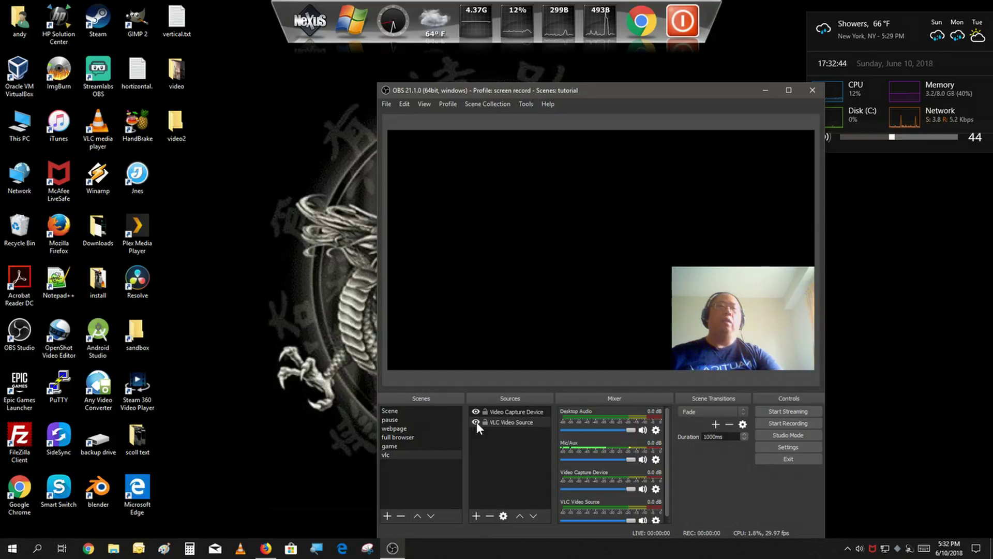
left_click(476, 422)
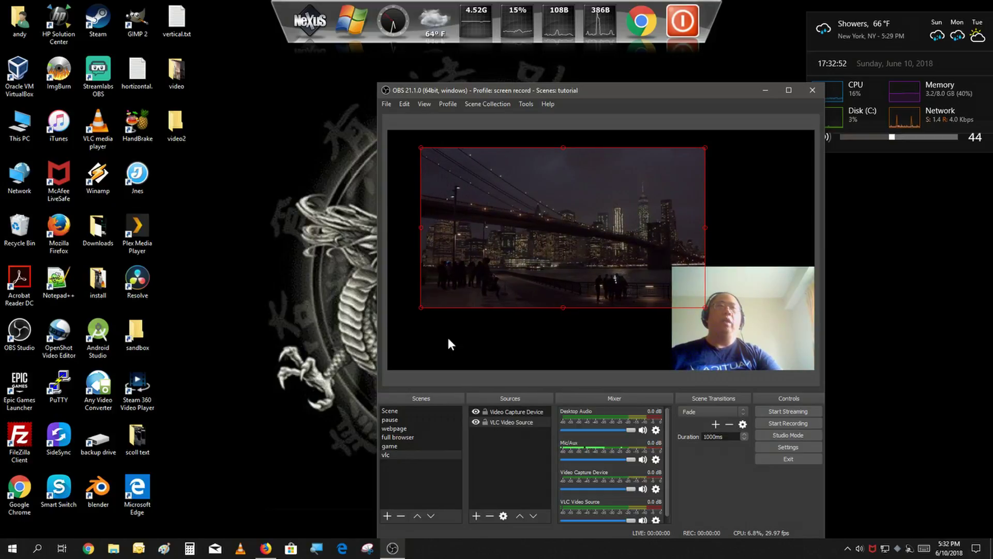
- Set the VLC source's Visibility behavior to 'Pause when not visible, unpause when visible'
left_click(506, 516)
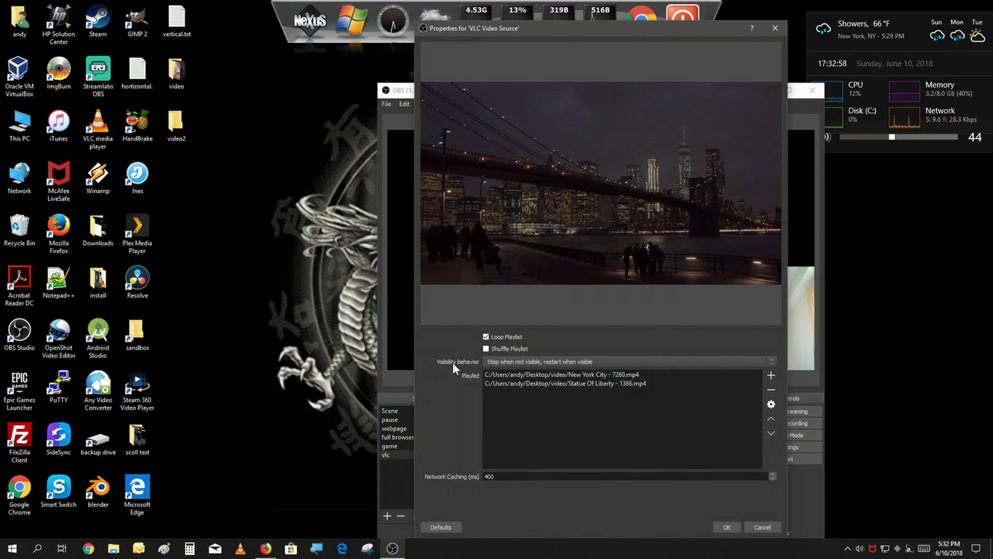
left_click(519, 361)
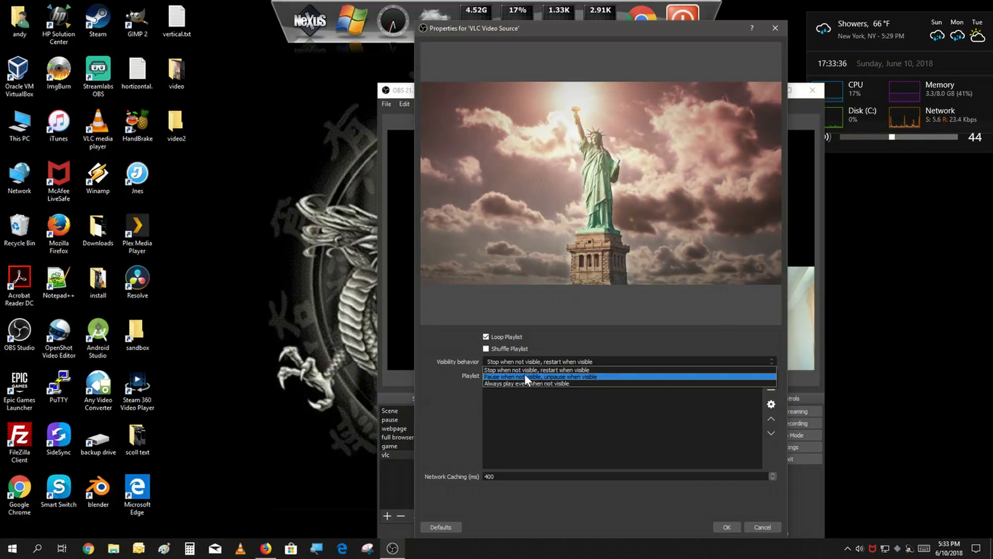
left_click(526, 374)
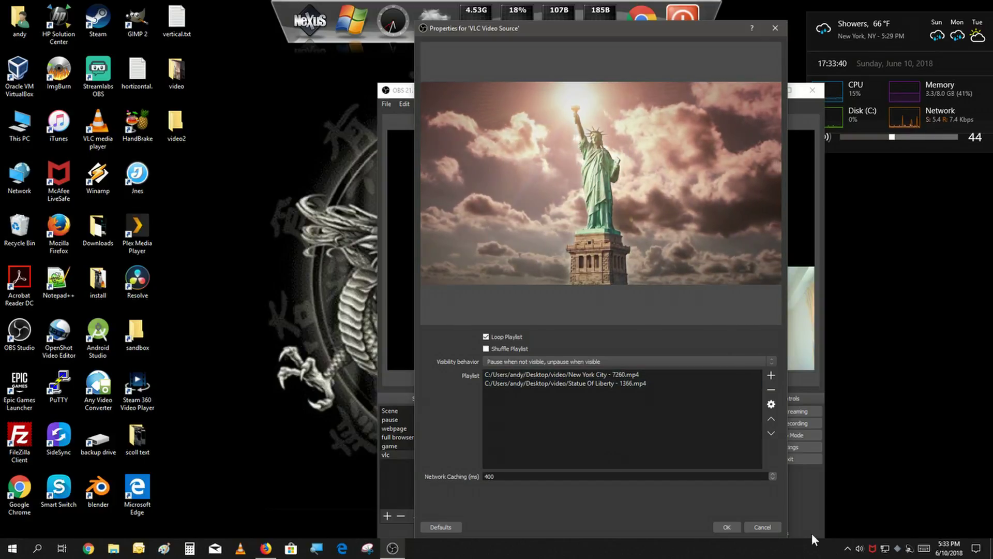
left_click(729, 526)
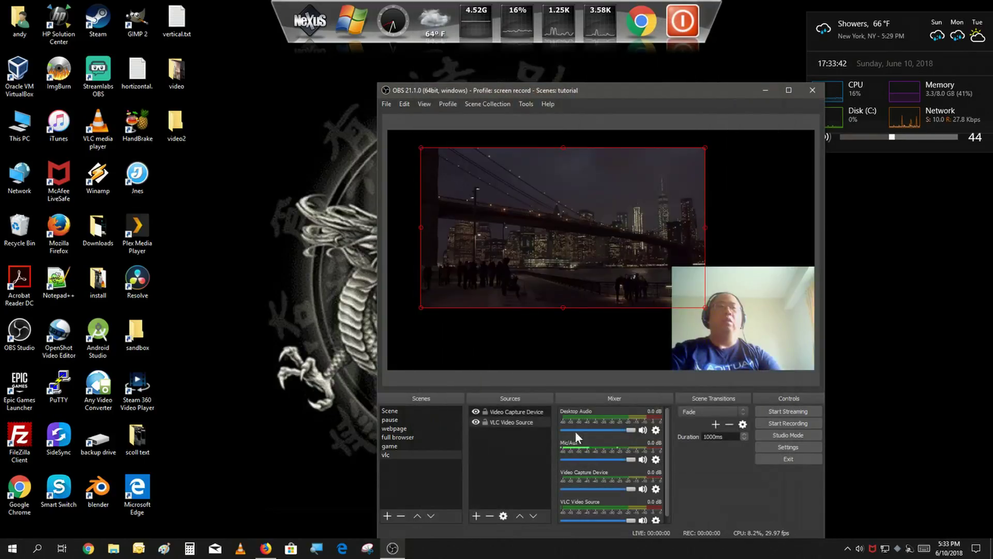
left_click(477, 418)
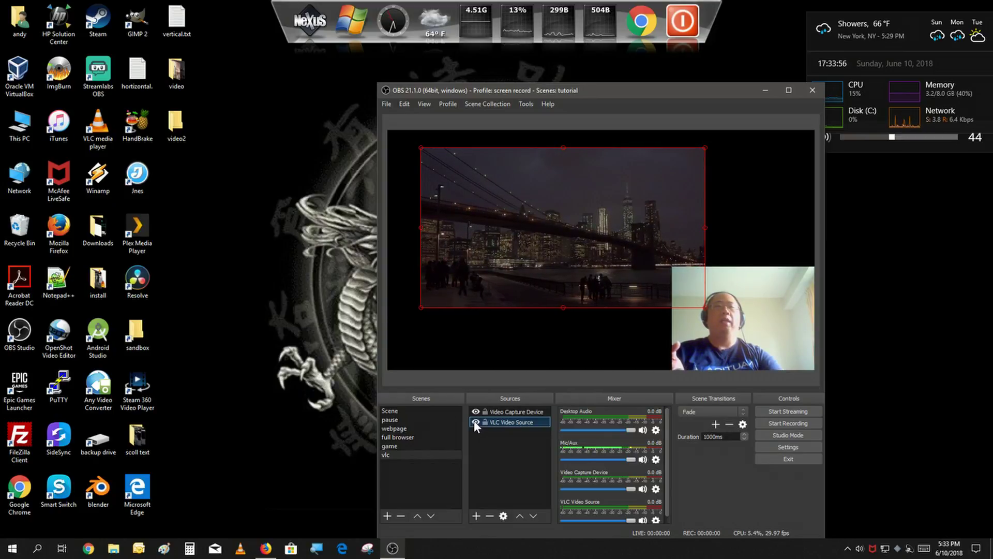
left_click(474, 421)
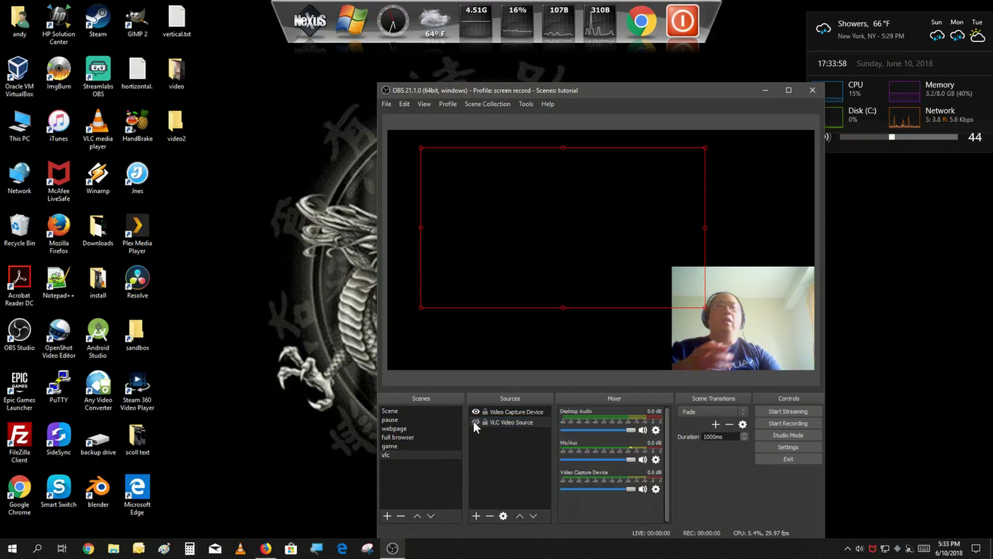
left_click(475, 422)
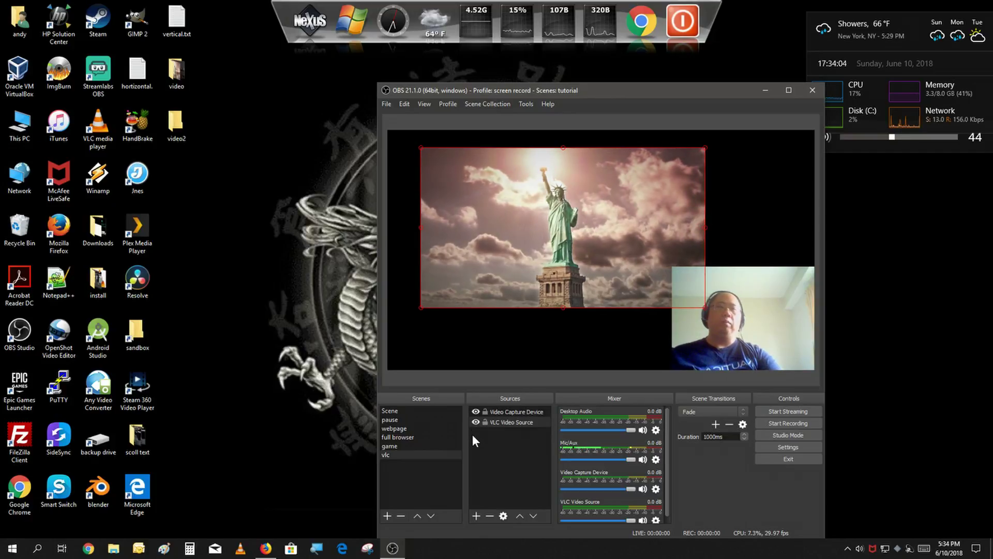
- Select the New York City playlist entry, move it down, then back to the top
left_click(503, 516)
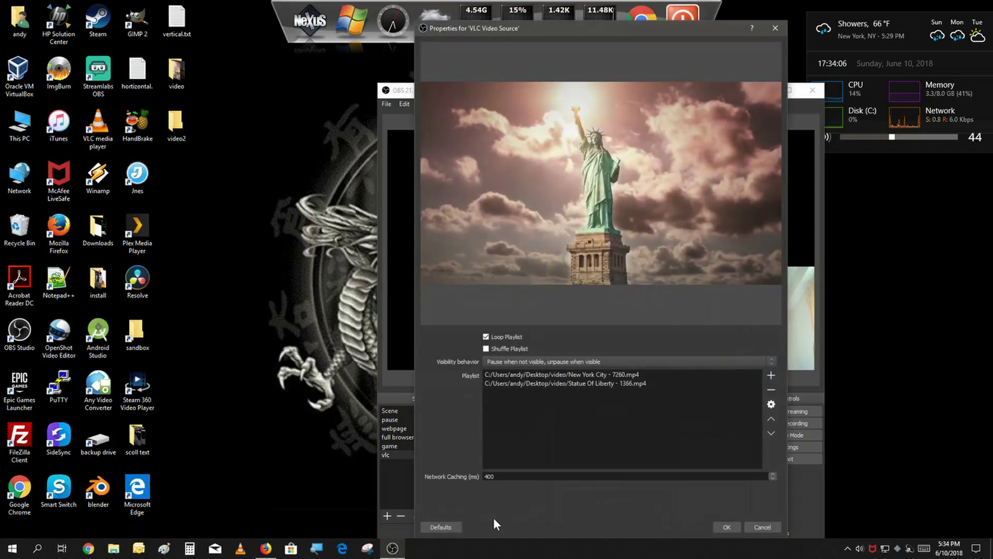
left_click(691, 376)
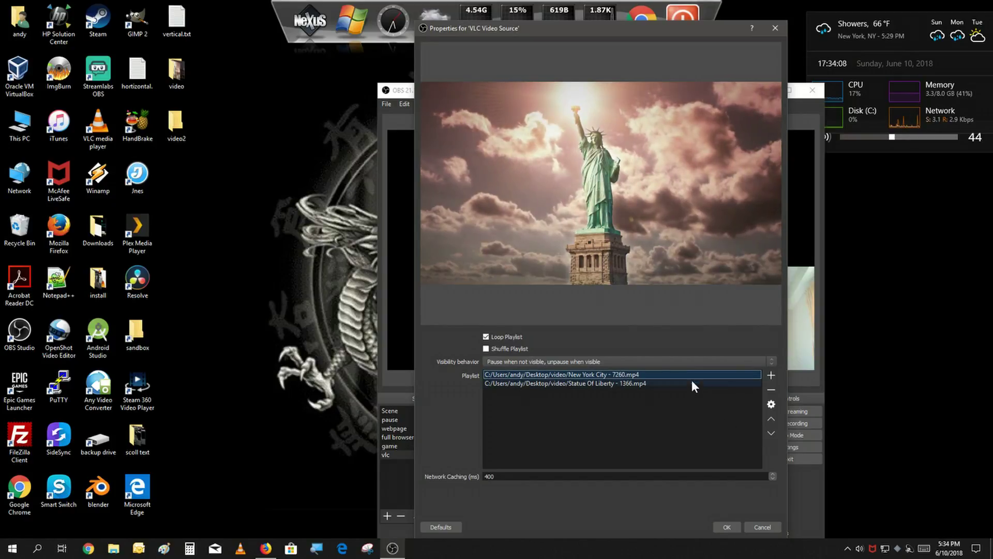
left_click(776, 436)
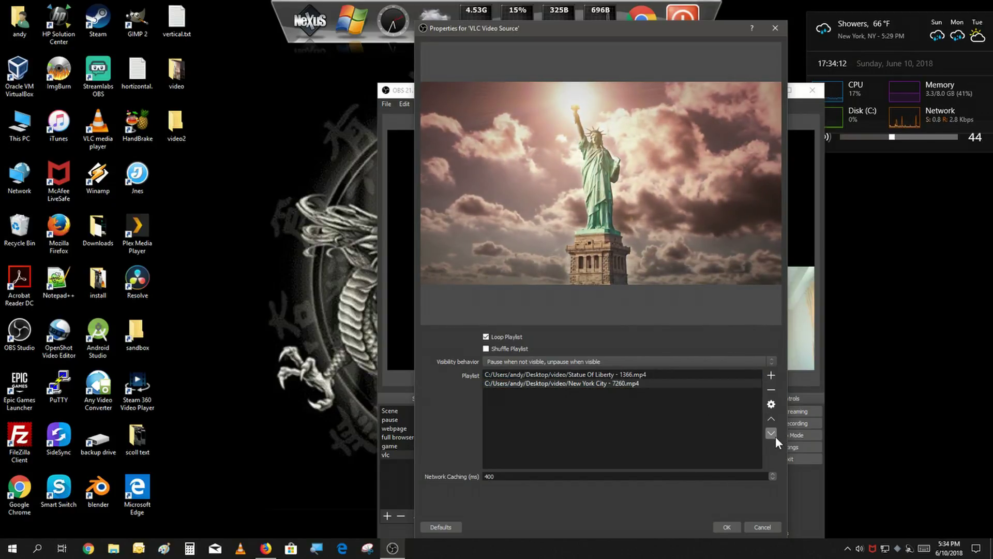
left_click(771, 419)
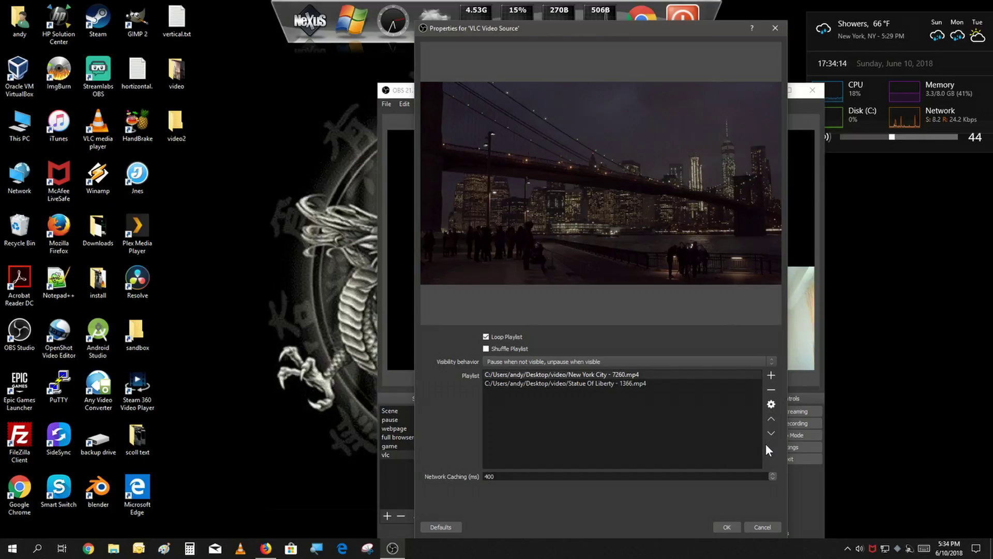
- Replace the New York City entry's file with Bumper Cars - 5626.mp4 and apply
left_click(771, 403)
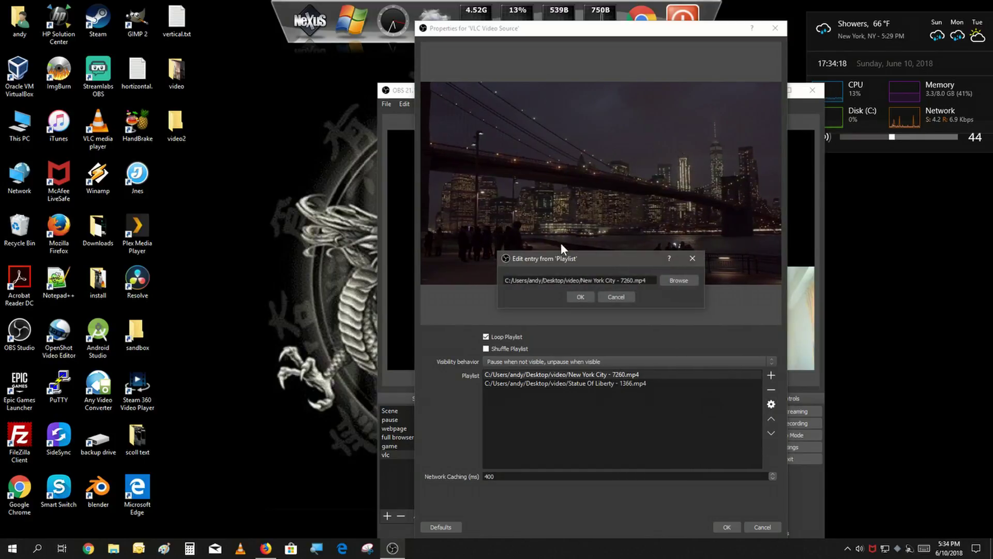
left_click(672, 278)
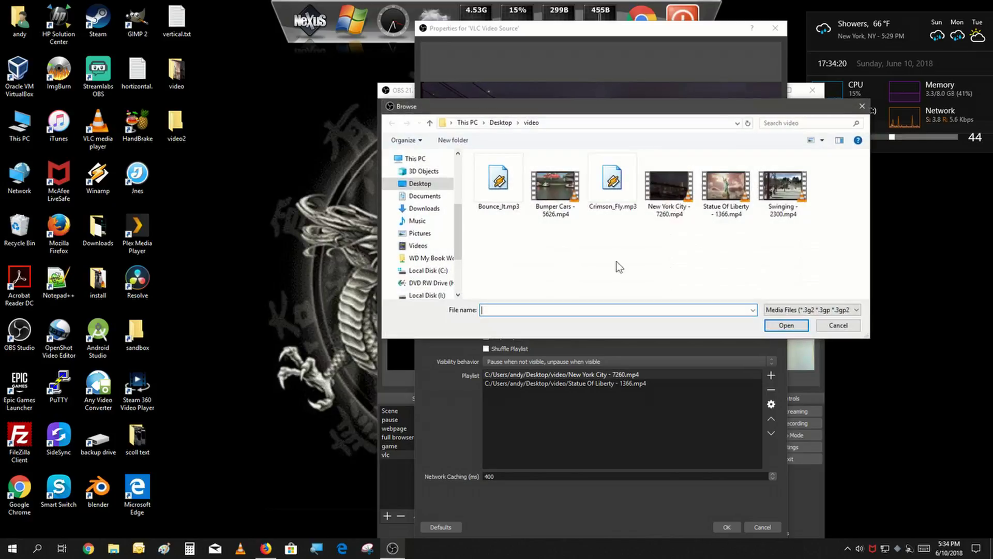
left_click(538, 195)
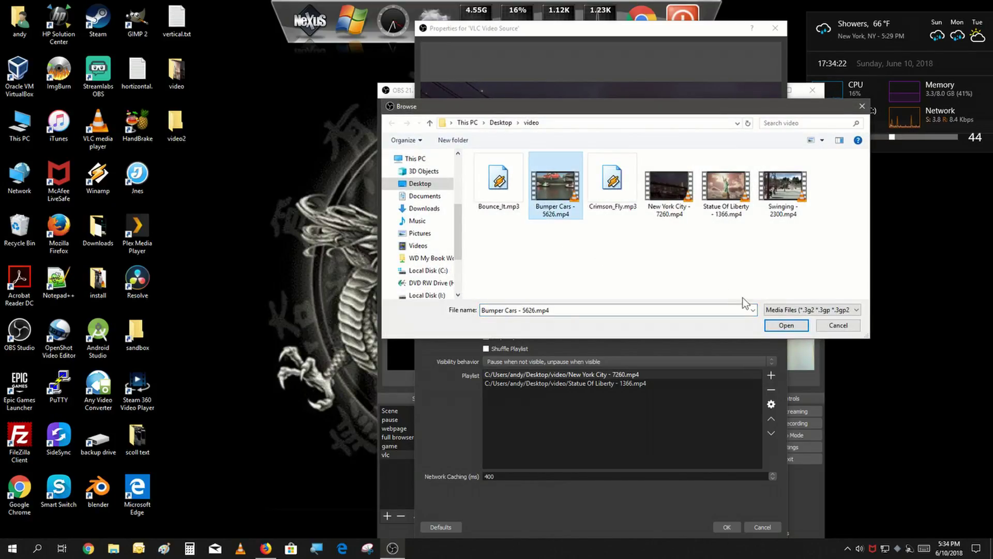
left_click(784, 325)
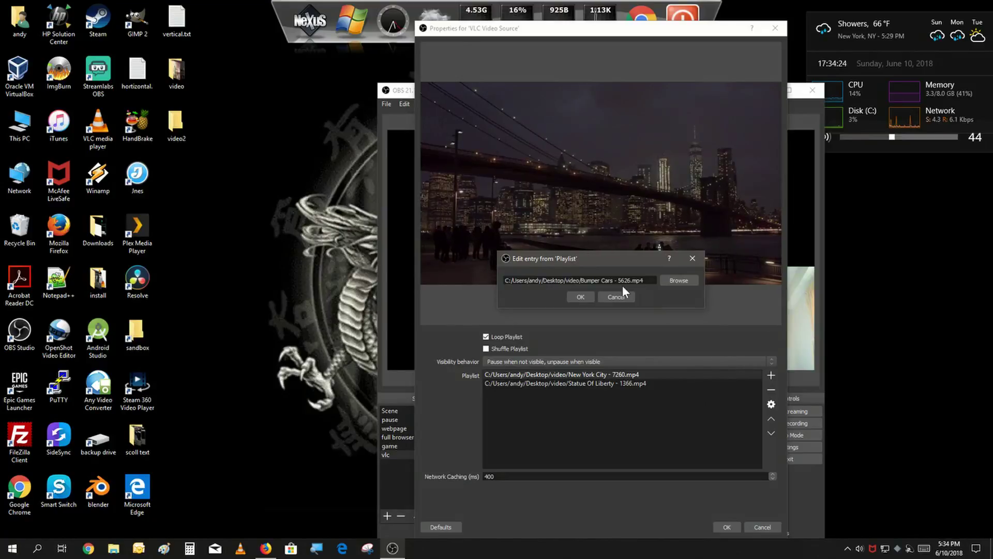
left_click(579, 298)
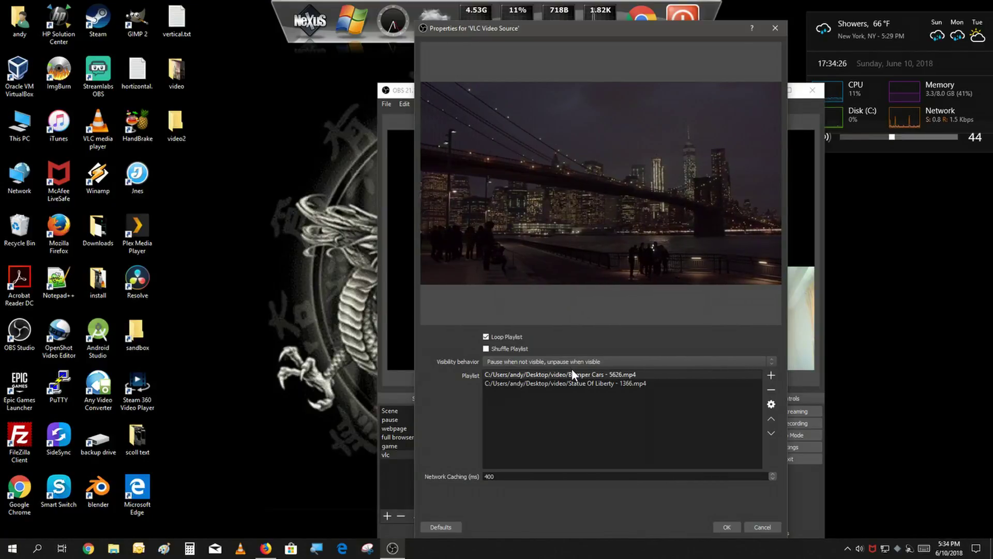
left_click(736, 524)
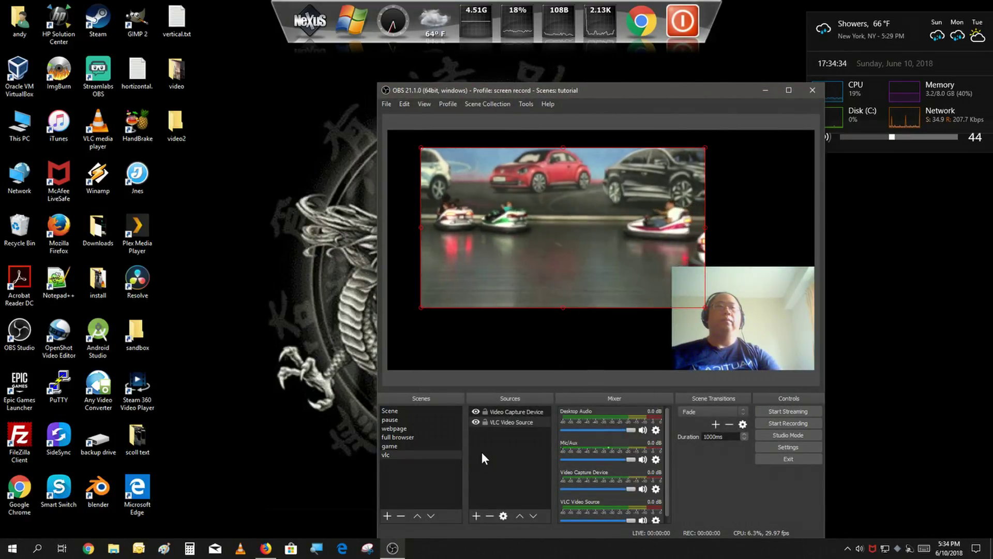
- Layer the VLC video above the webcam, then delete Bumper Cars and Statue Of Liberty from its playlist
left_click(518, 515)
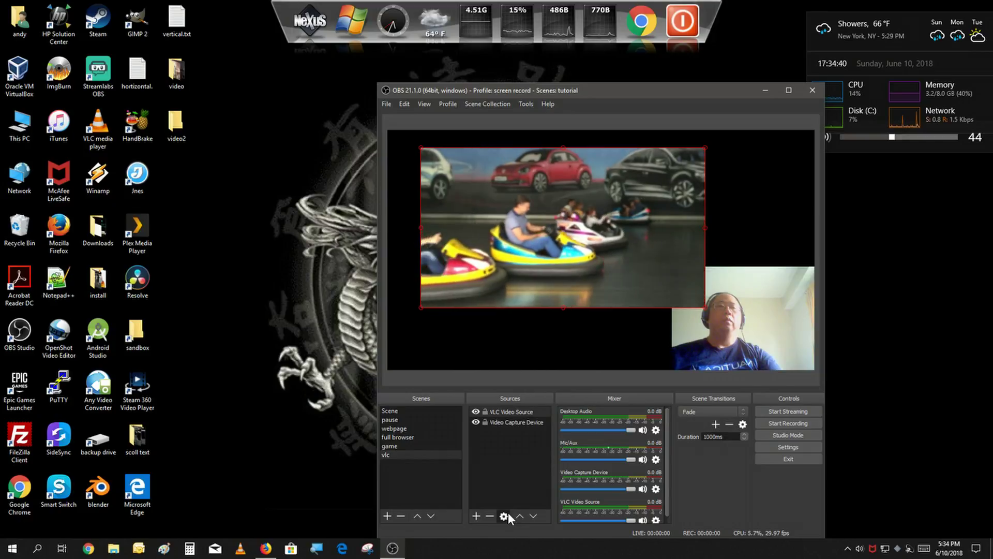
left_click(504, 515)
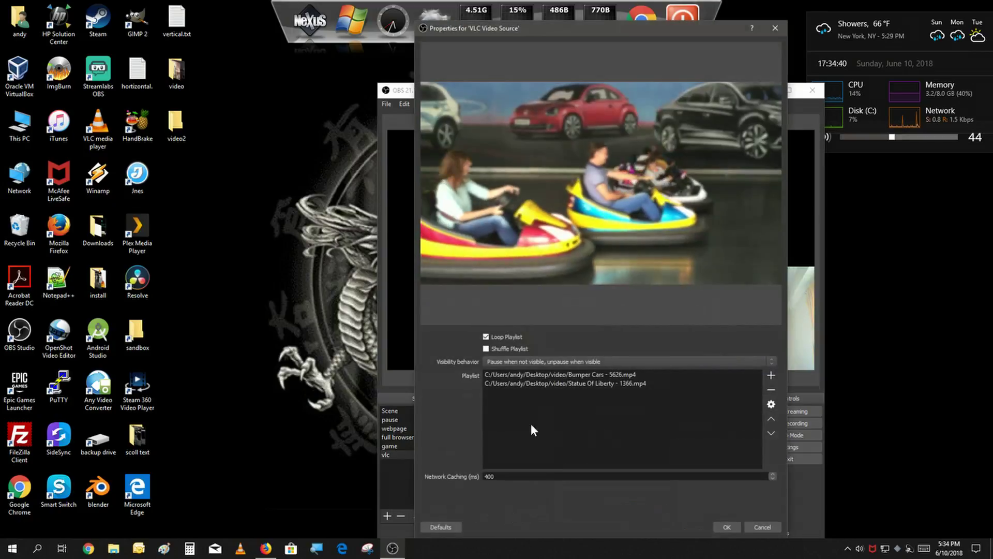
left_click(634, 375)
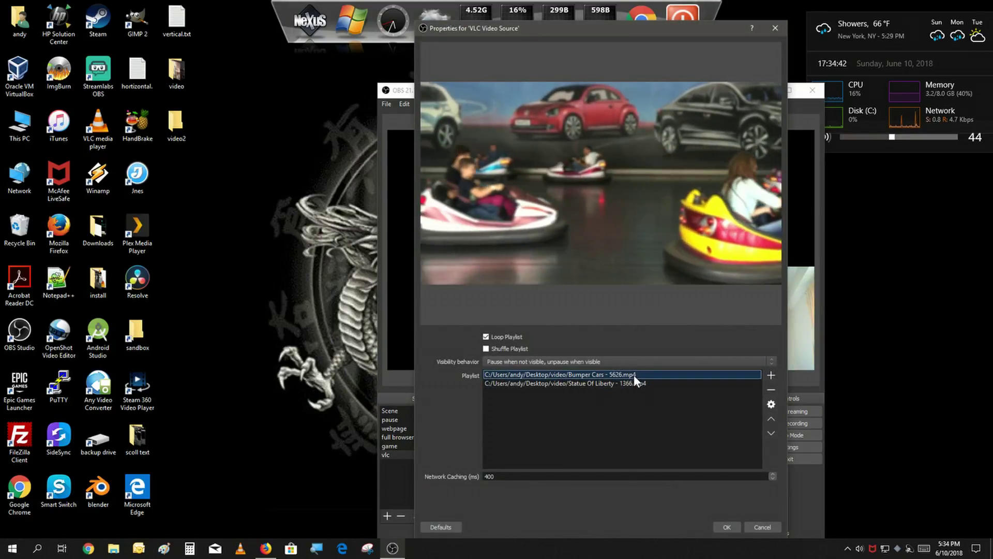
left_click(771, 389)
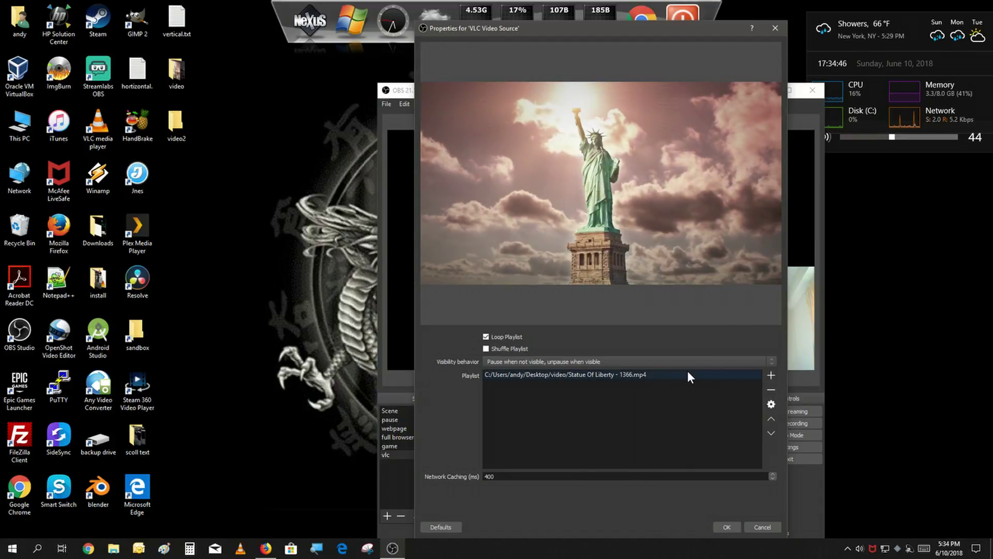
left_click(688, 372)
left_click(766, 390)
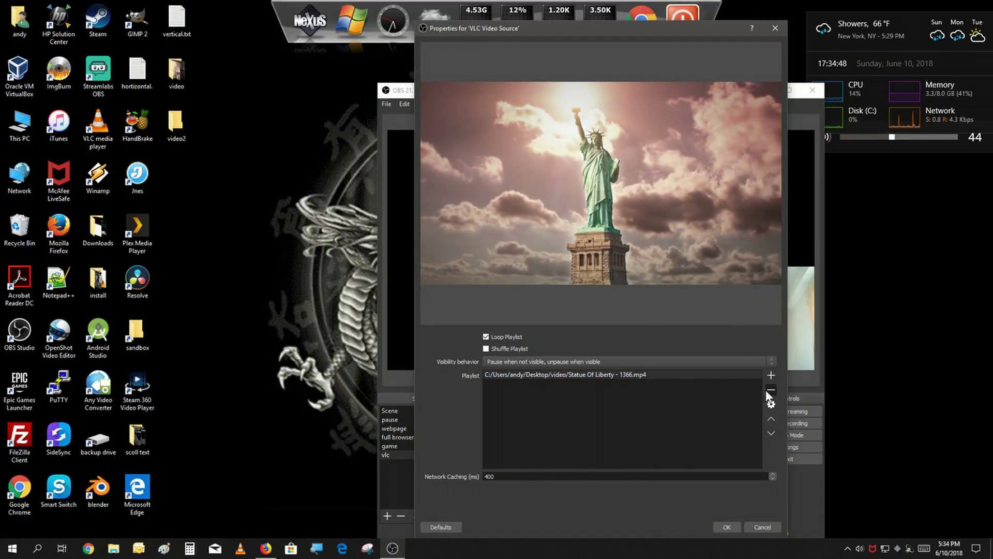
- Apply the emptied playlist, then add Bounce_It.mp3 as its only file and save
left_click(728, 527)
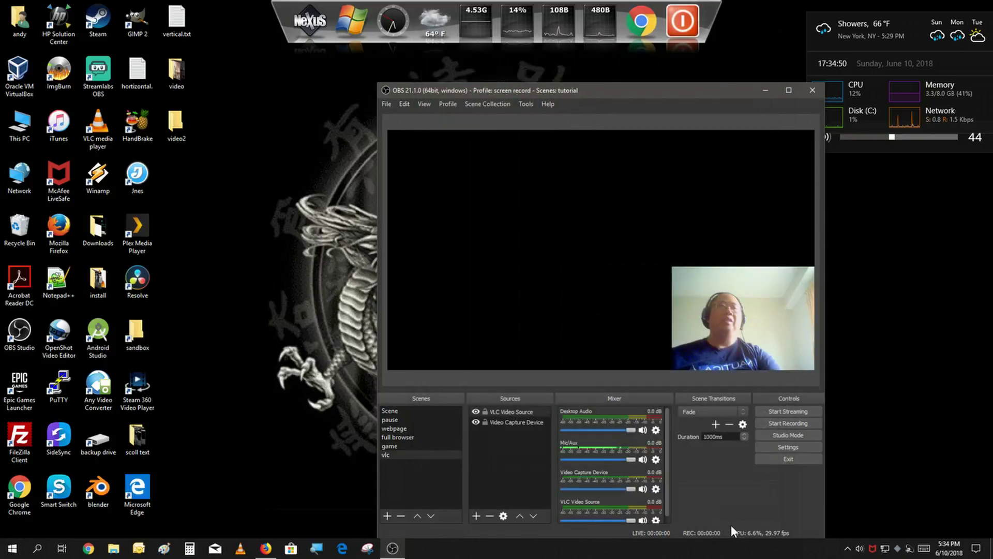
left_click(500, 511)
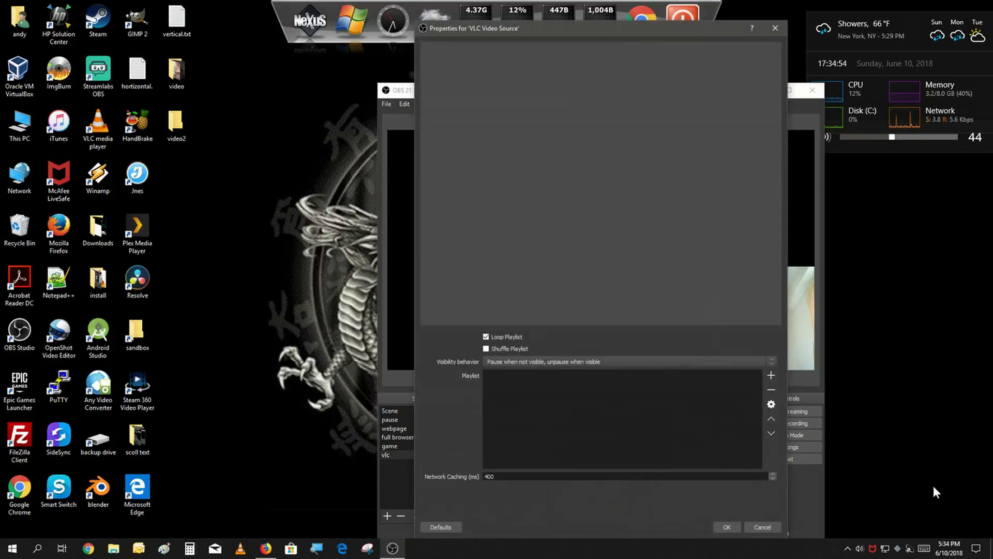
left_click(771, 374)
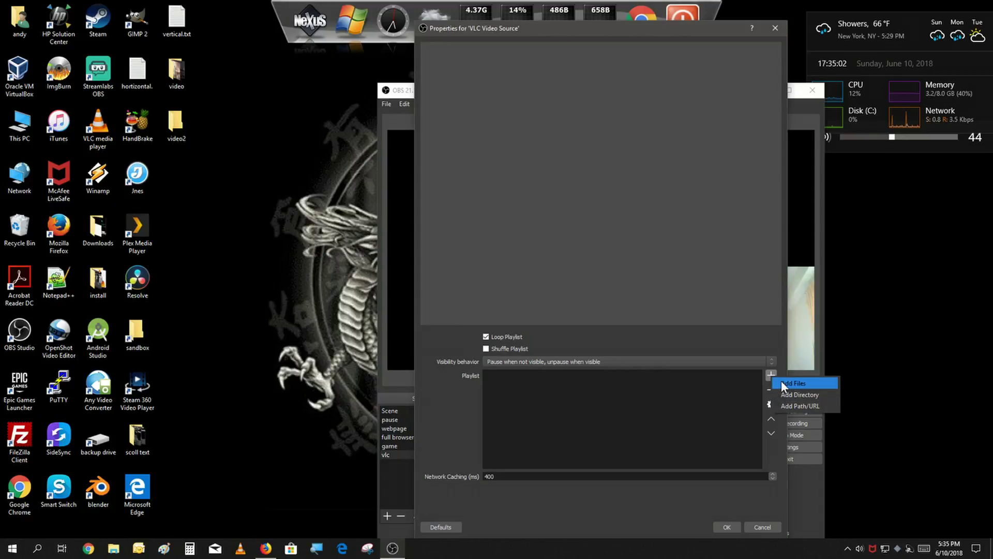
left_click(781, 381)
left_click(510, 203)
left_click(787, 325)
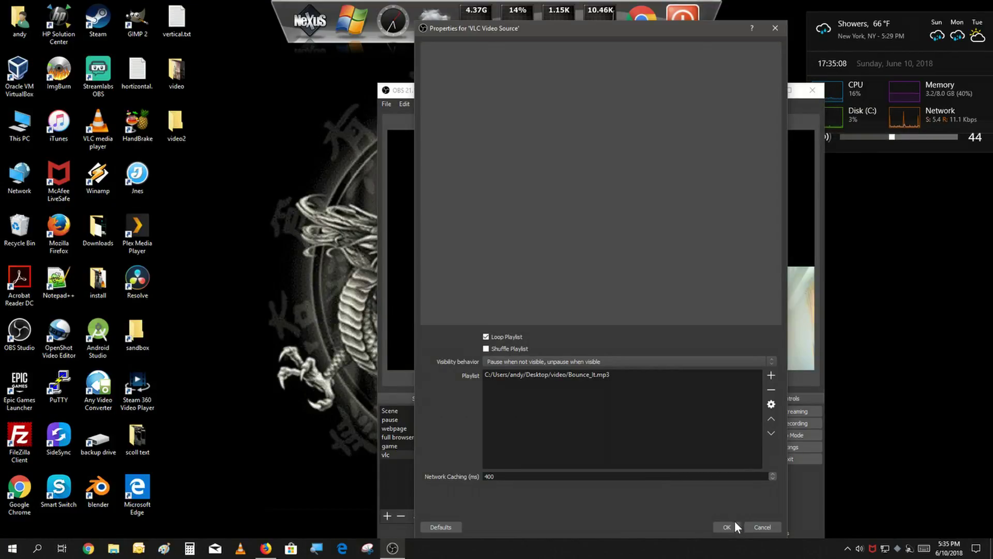
left_click(727, 526)
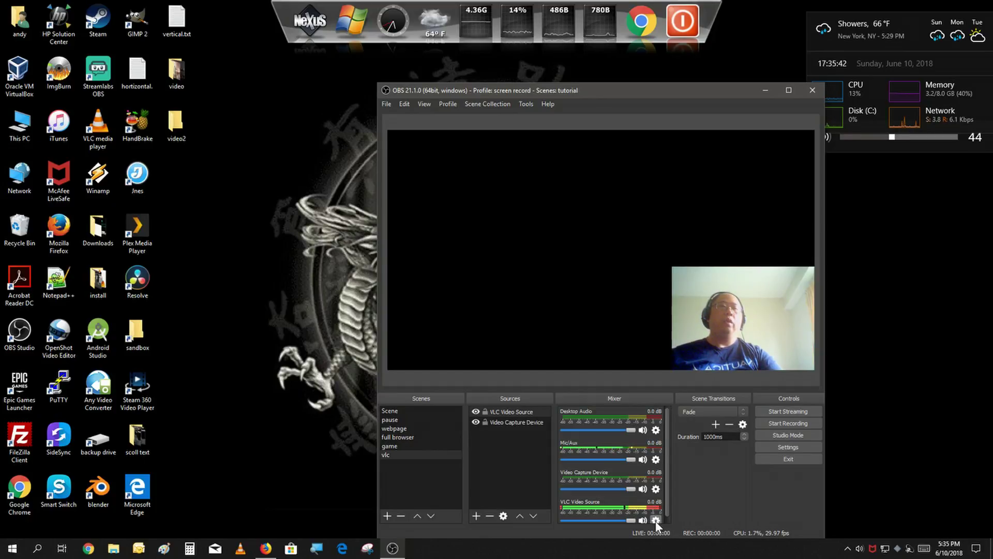
- In Advanced Audio Properties, set VLC Video Source to Monitor Only (mute output) at 5% volume
left_click(656, 521)
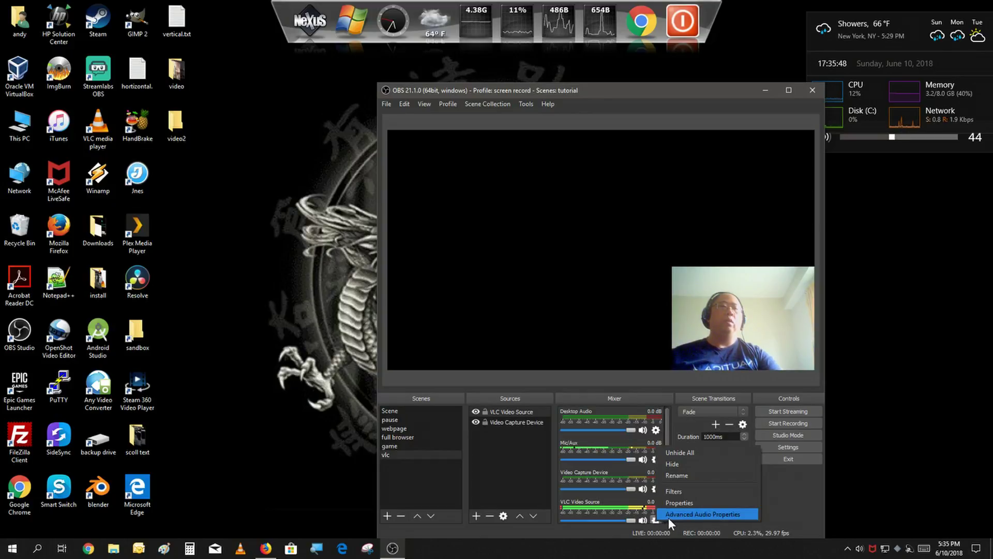
left_click(668, 517)
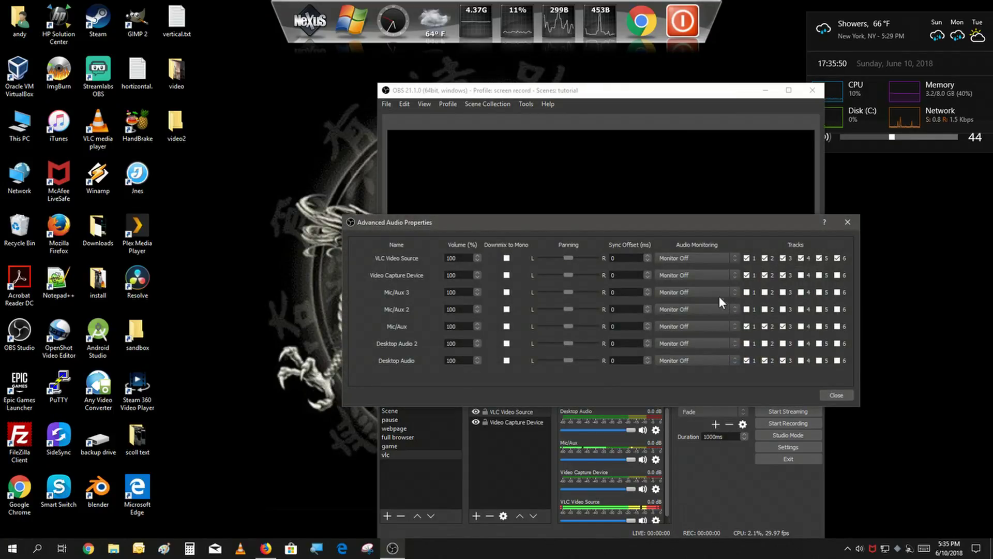
left_click(707, 256)
left_click(706, 257)
left_click(707, 256)
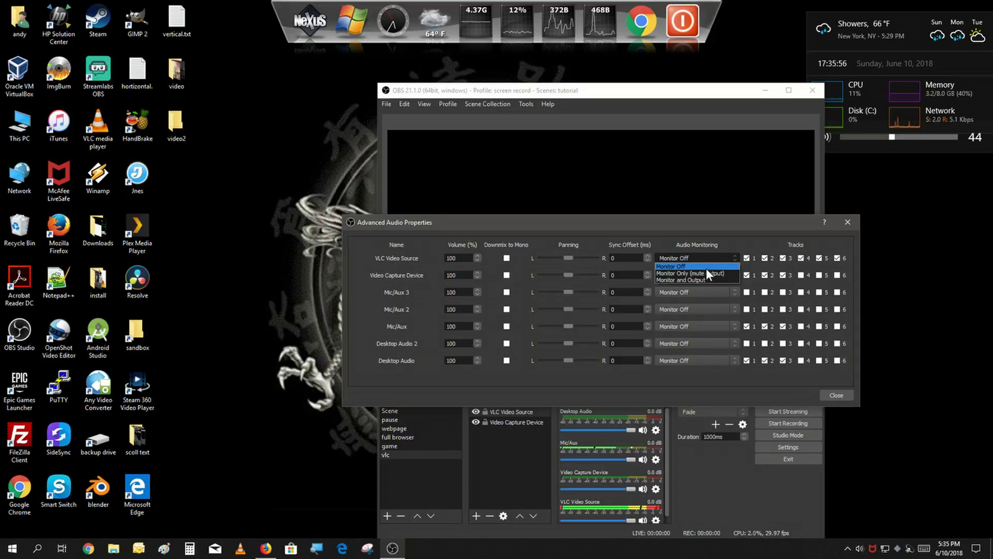
left_click(707, 273)
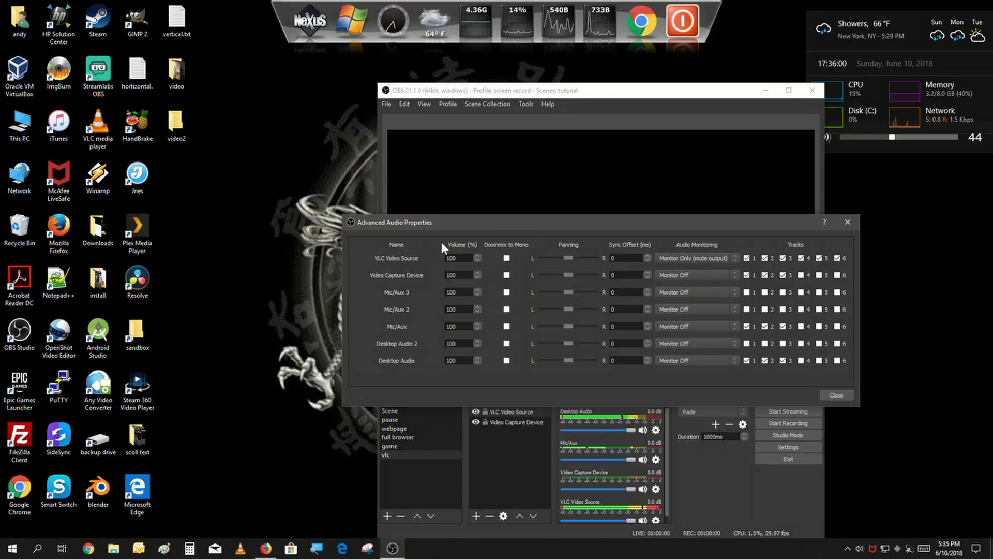
left_click_drag(455, 257, 410, 261)
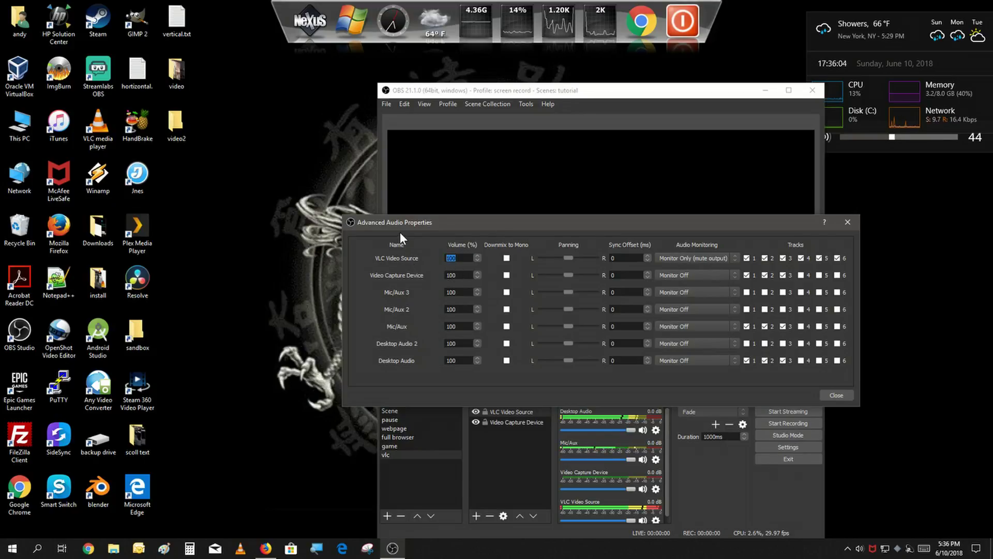
type("5")
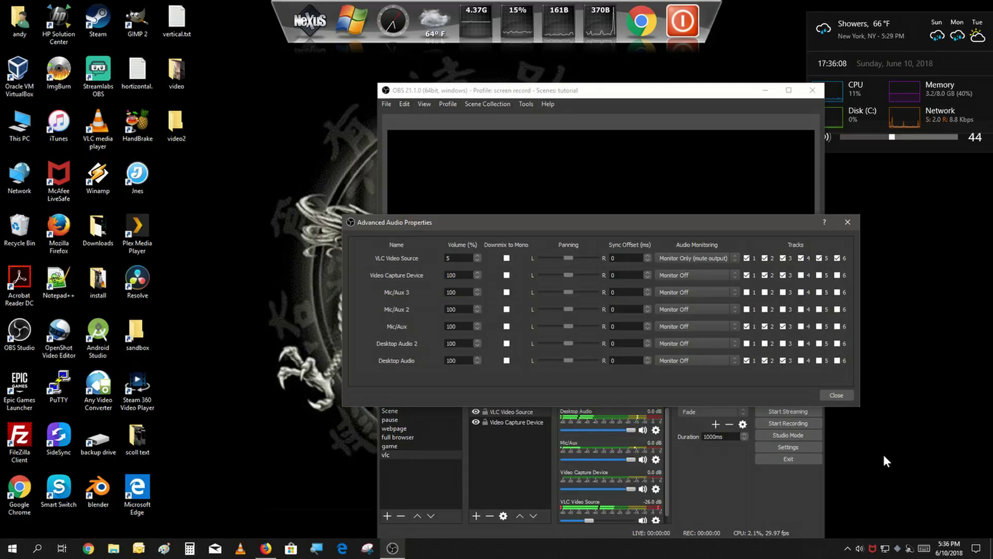
left_click(828, 392)
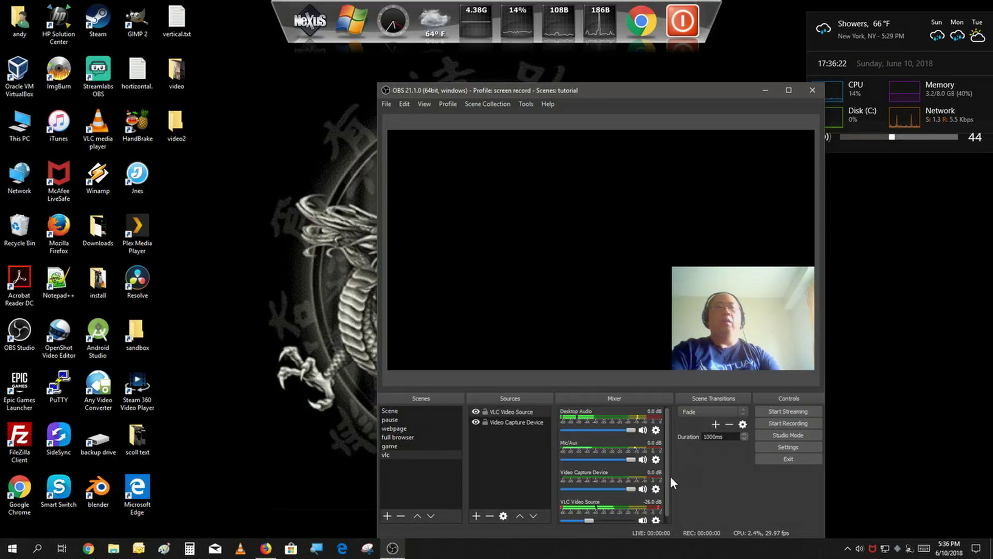
- Set the VLC Video Source's Audio Monitoring to Monitor Off in Advanced Audio Properties
left_click(656, 520)
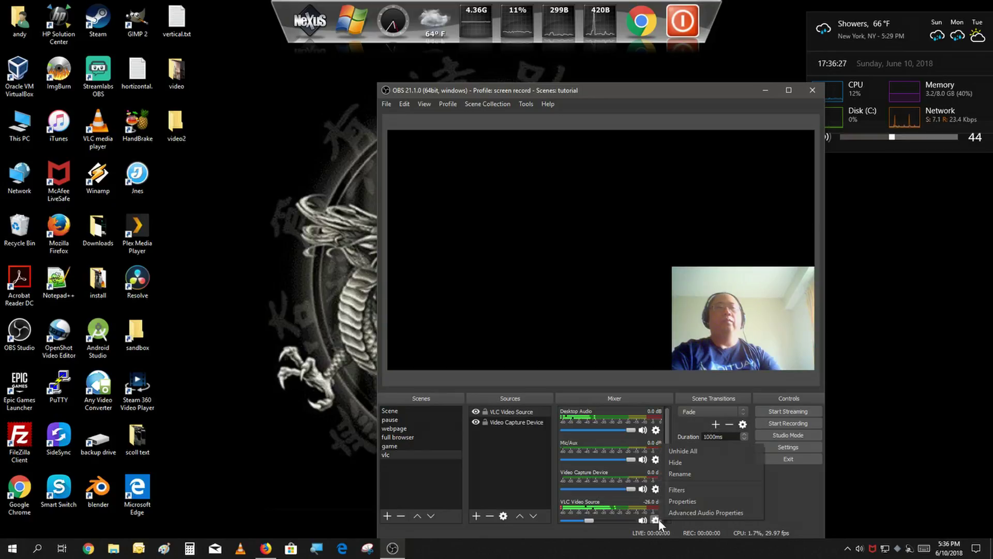
left_click(704, 512)
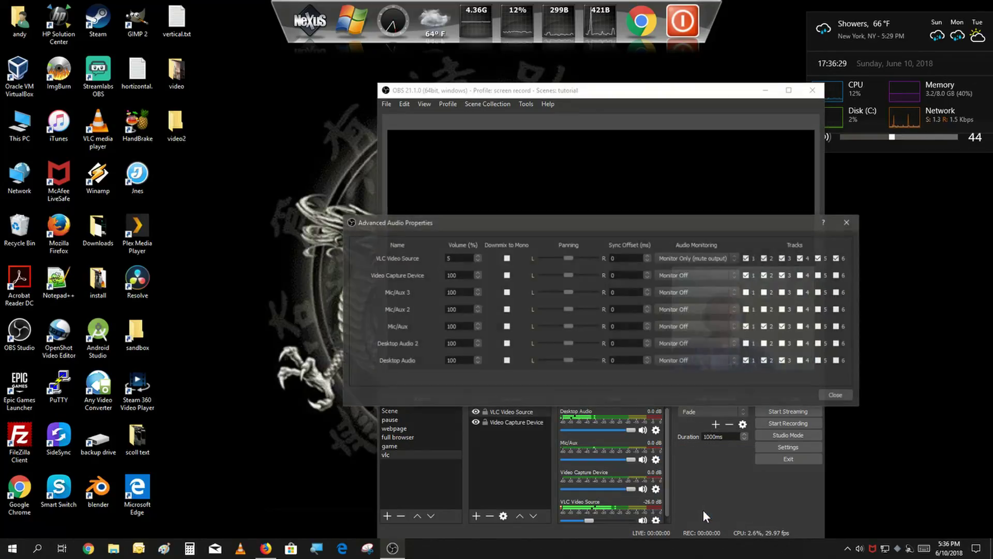
left_click(703, 257)
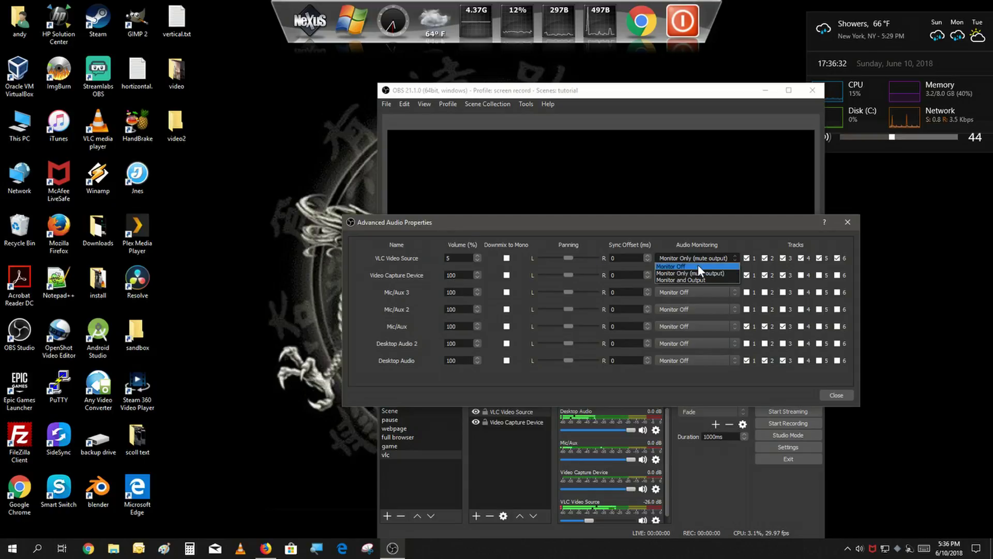
left_click(698, 266)
left_click(841, 394)
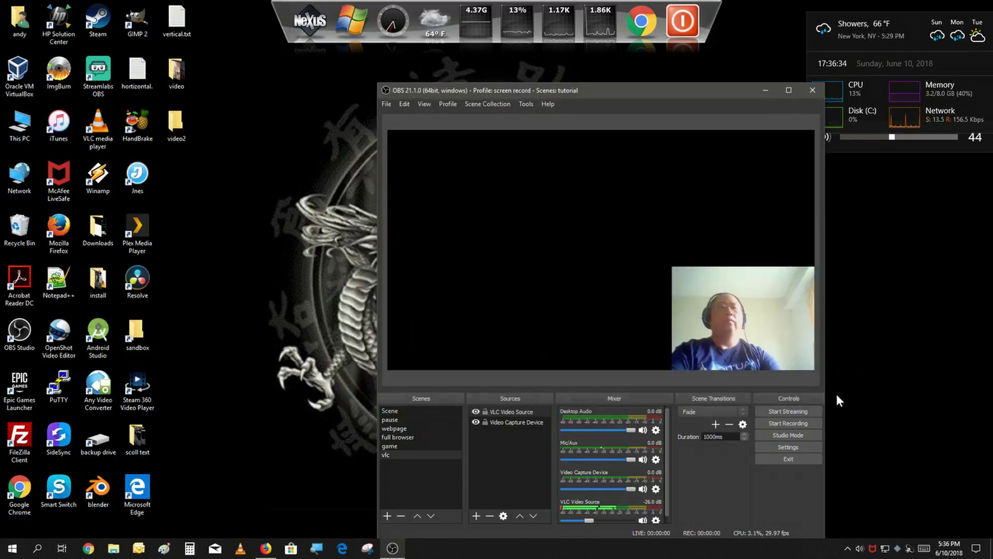
- Select 'Scene' in the Scenes list to show its overlay, webcam and subscriber count
left_click(422, 408)
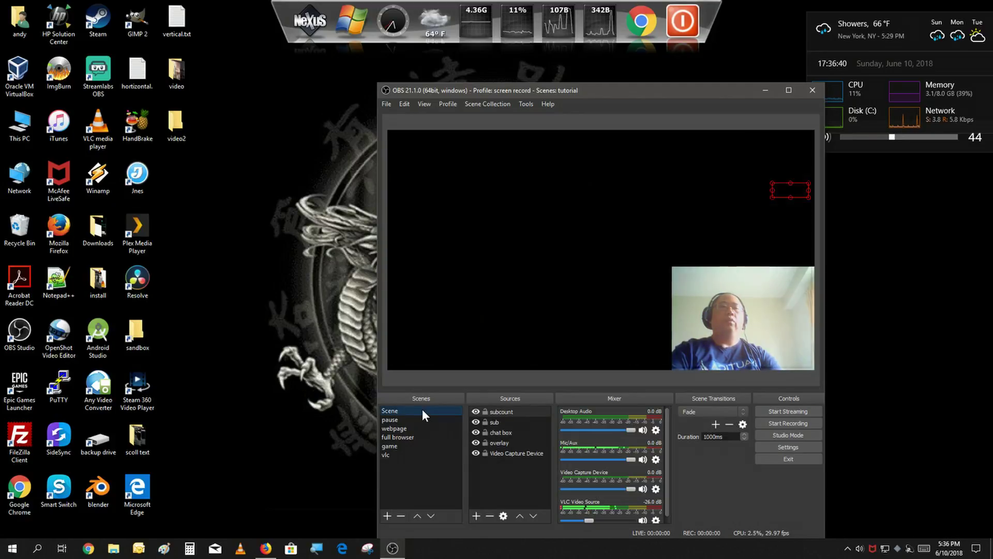